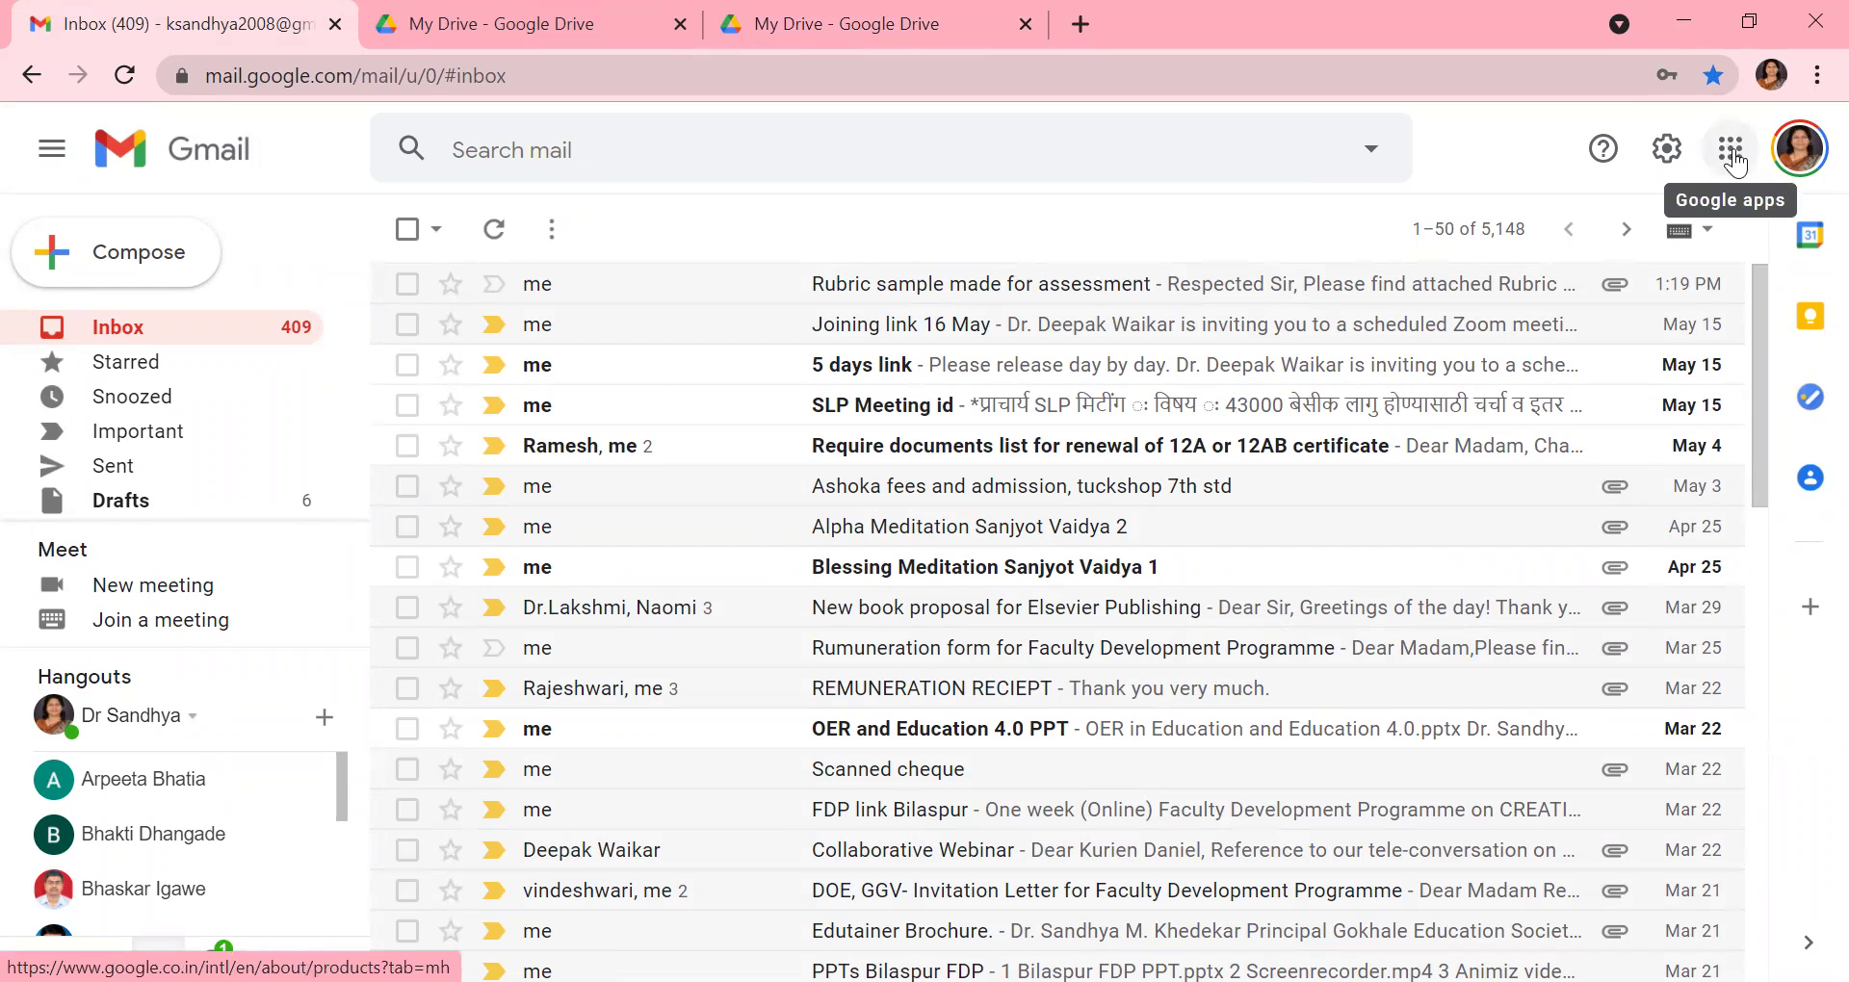
# Launch Google Drive from Gmail's apps launcher and switch to its new My Drive tab
pyautogui.click(1726, 161)
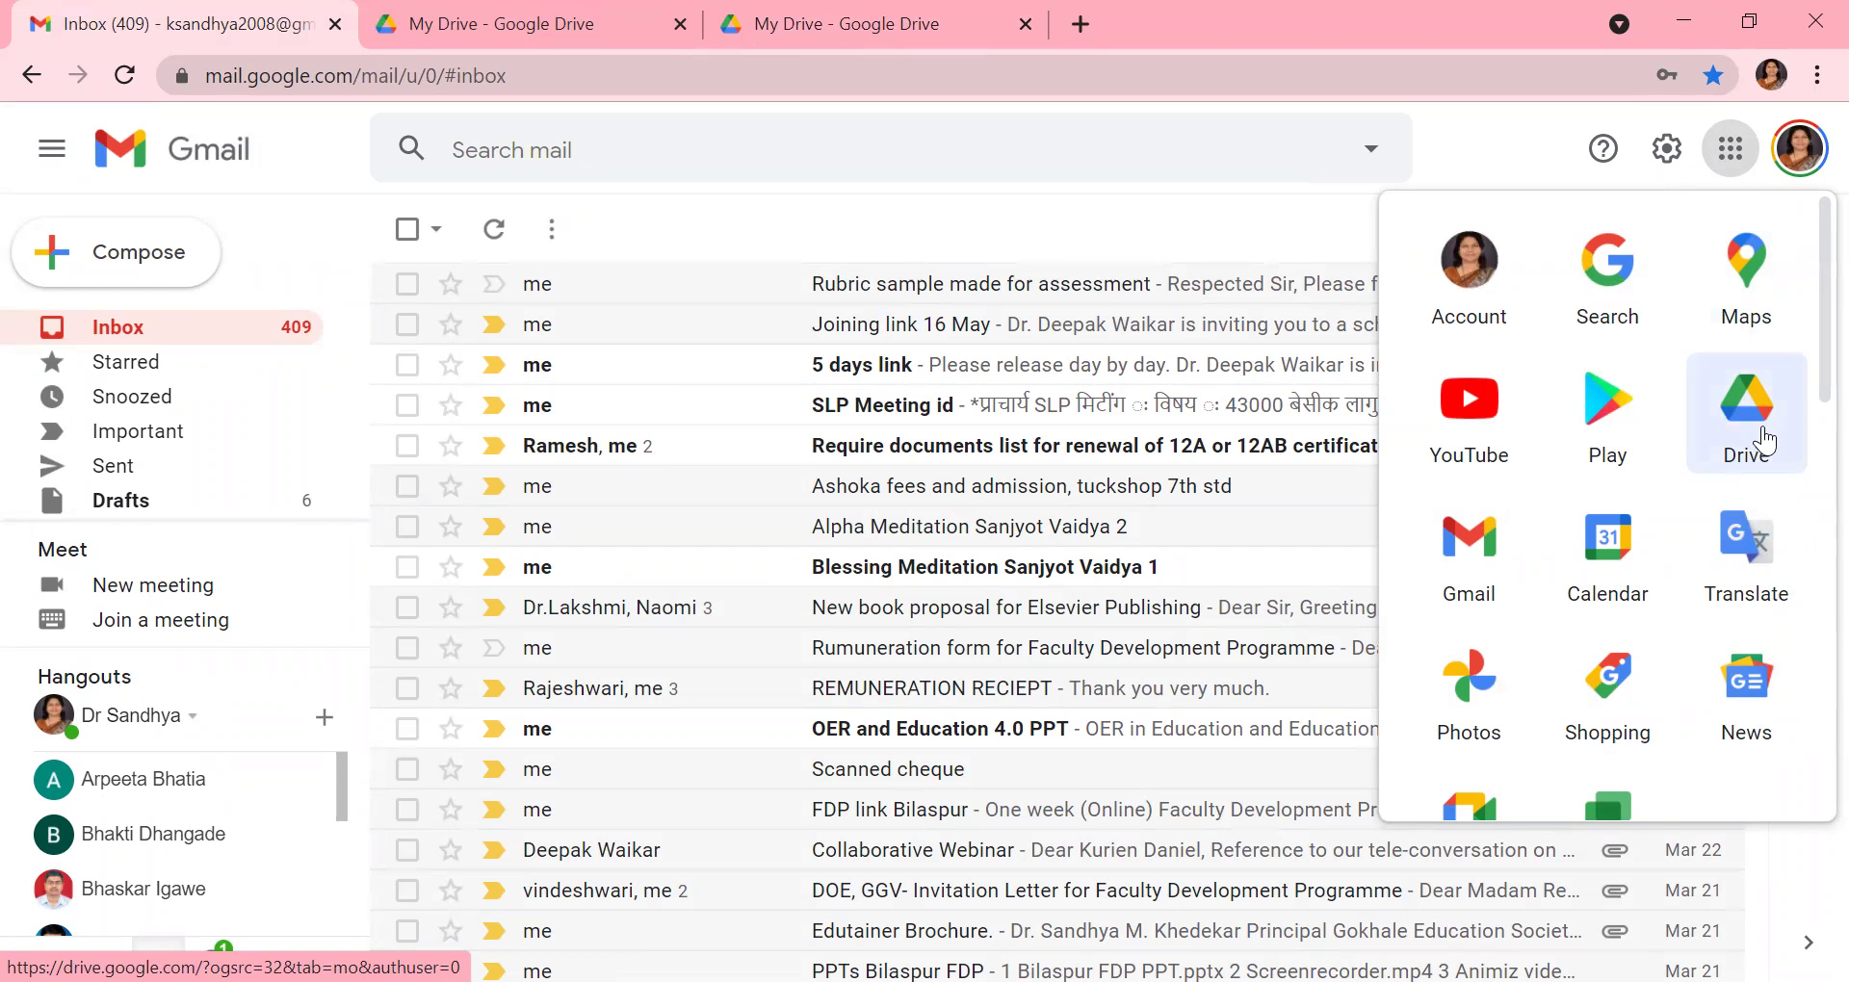
pyautogui.click(1764, 441)
pyautogui.click(940, 43)
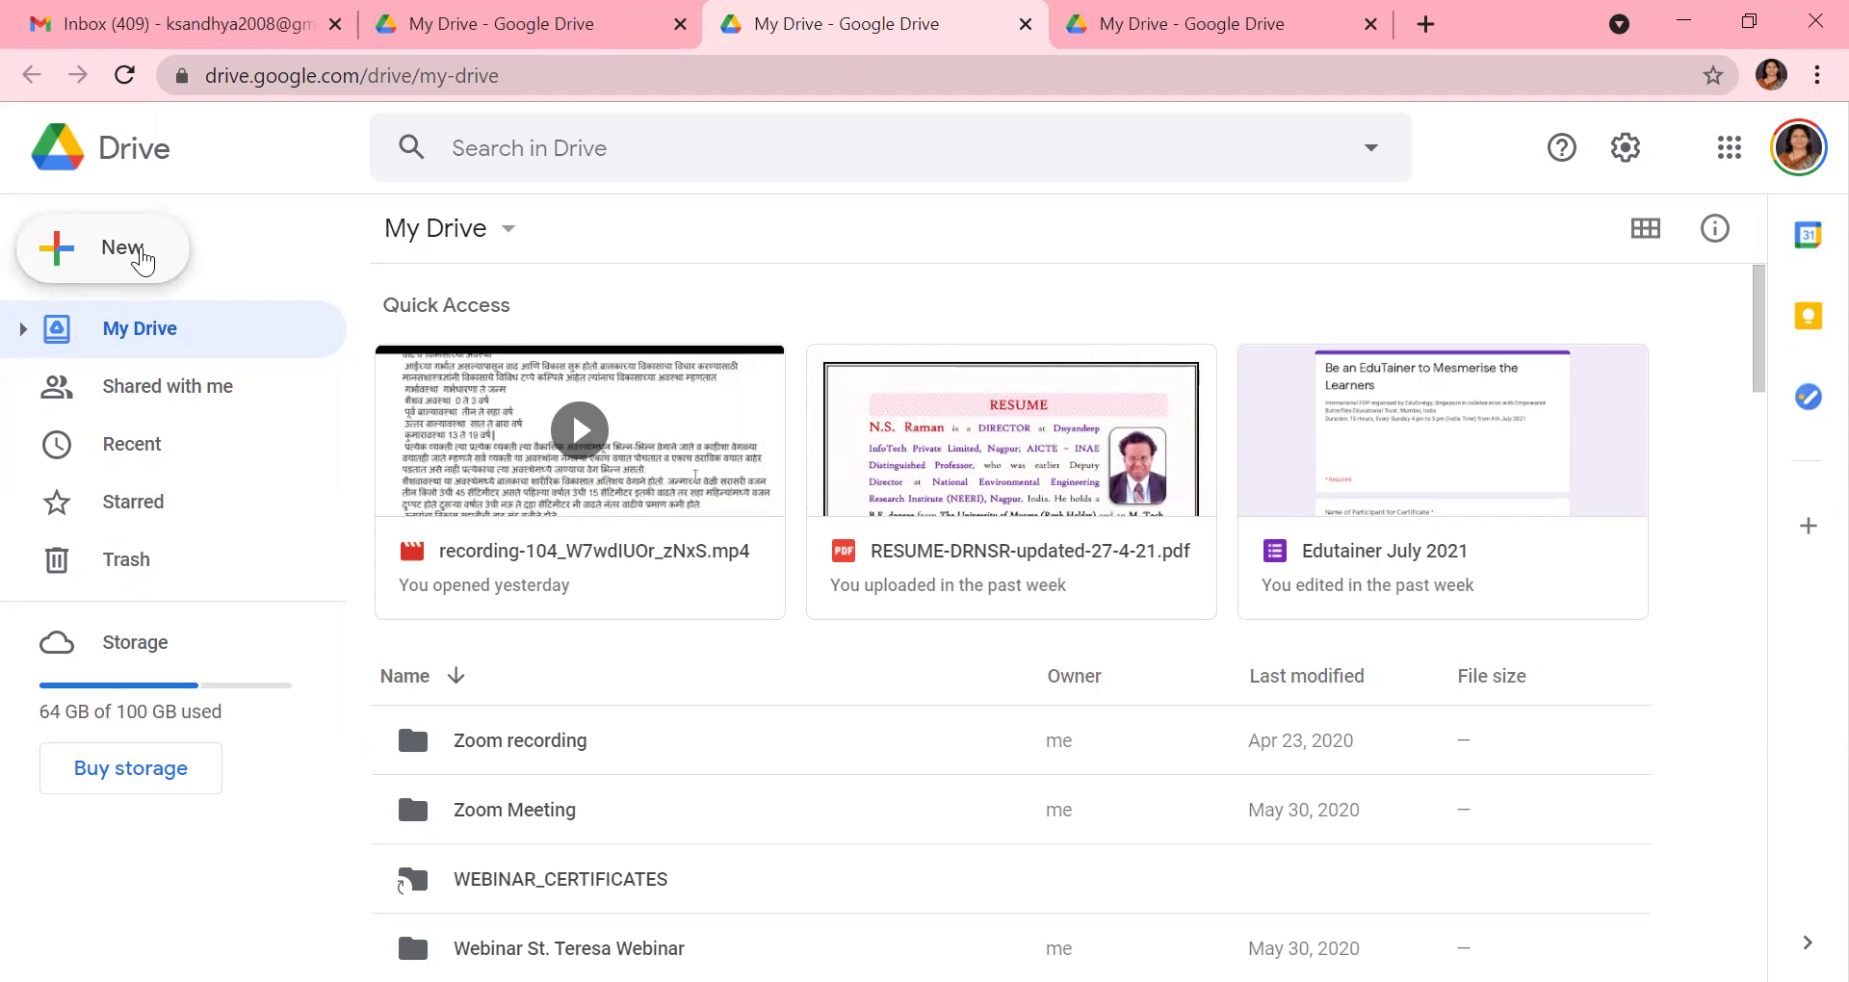
# Start a folder upload from the New menu, then cancel the folder selection window
pyautogui.click(142, 258)
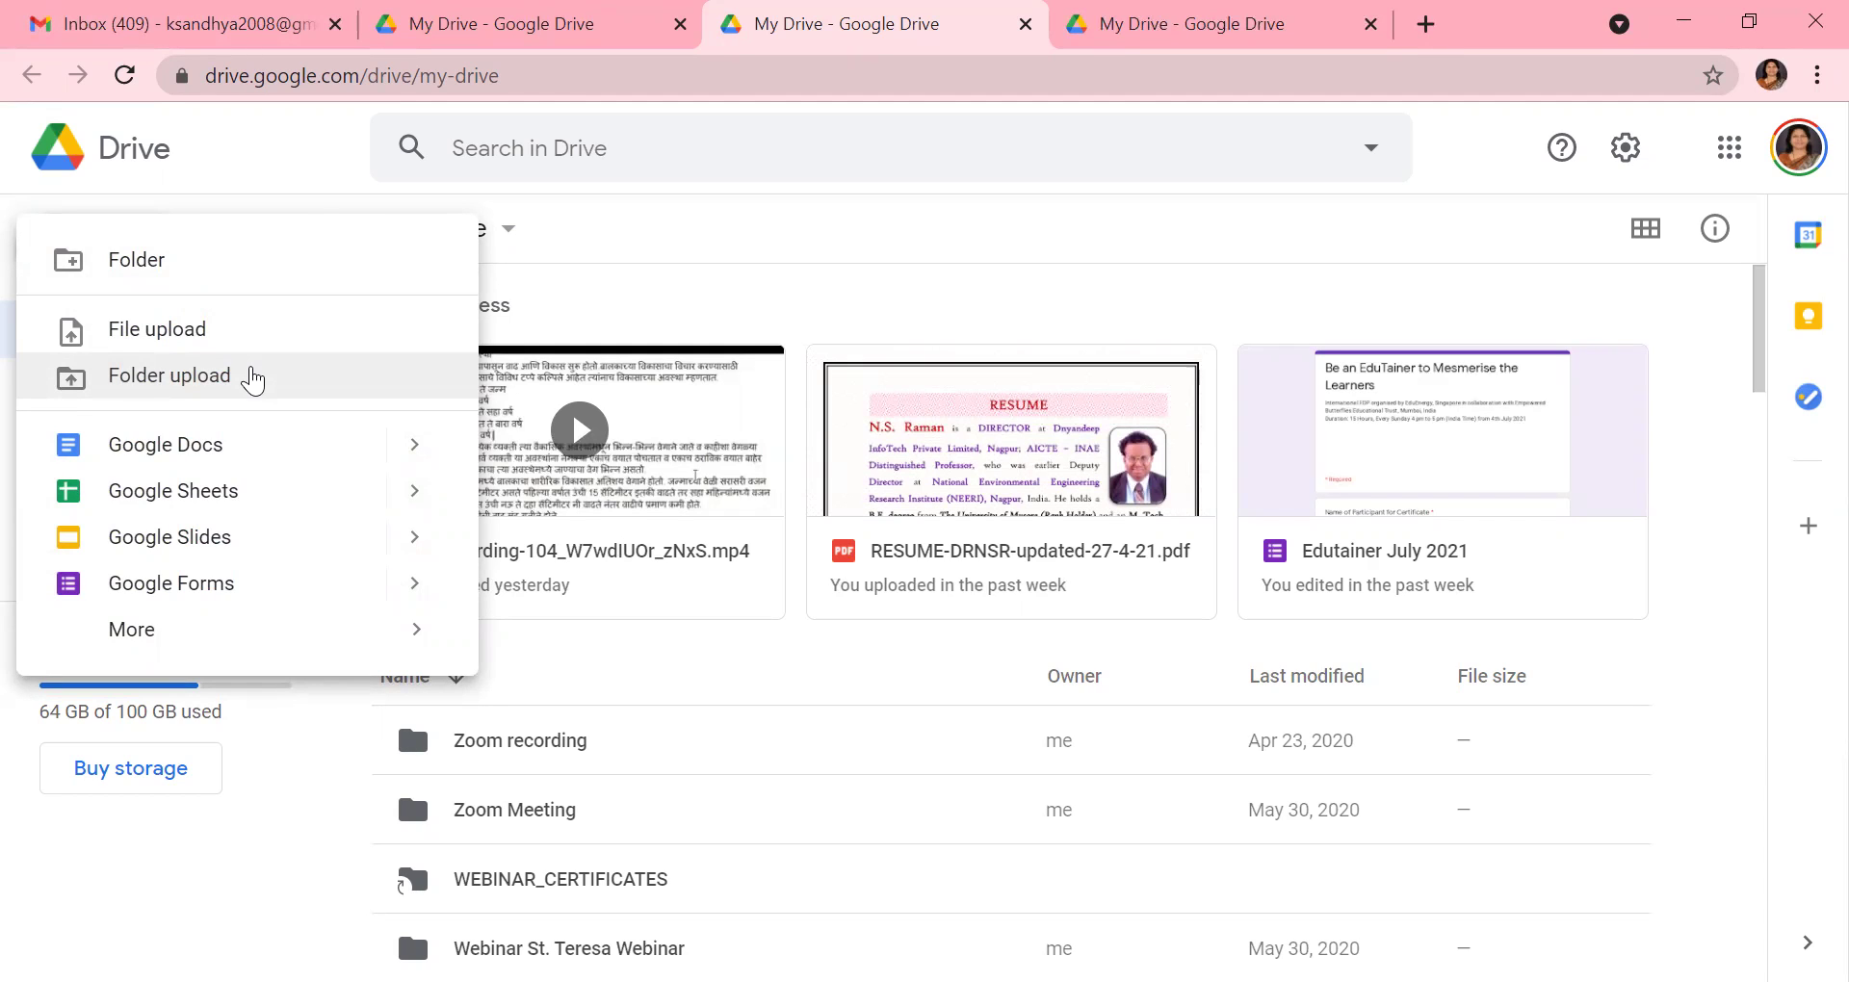
pyautogui.click(253, 377)
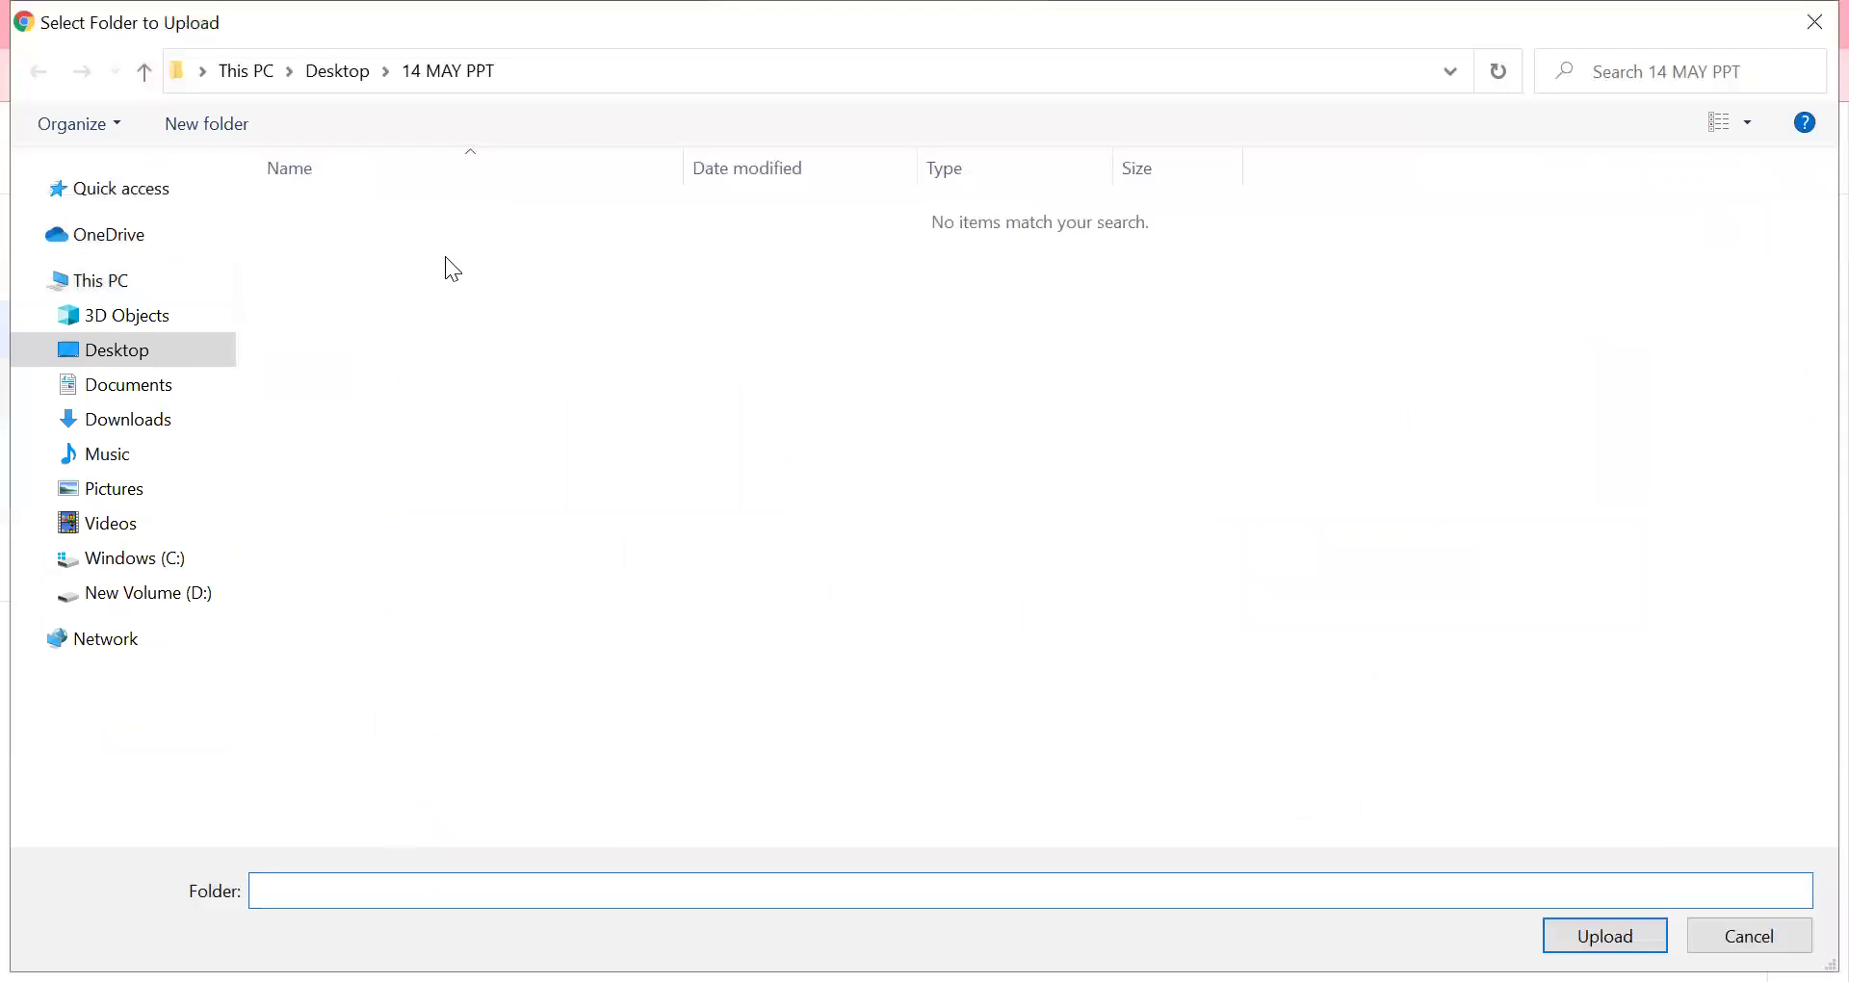
pyautogui.click(1810, 25)
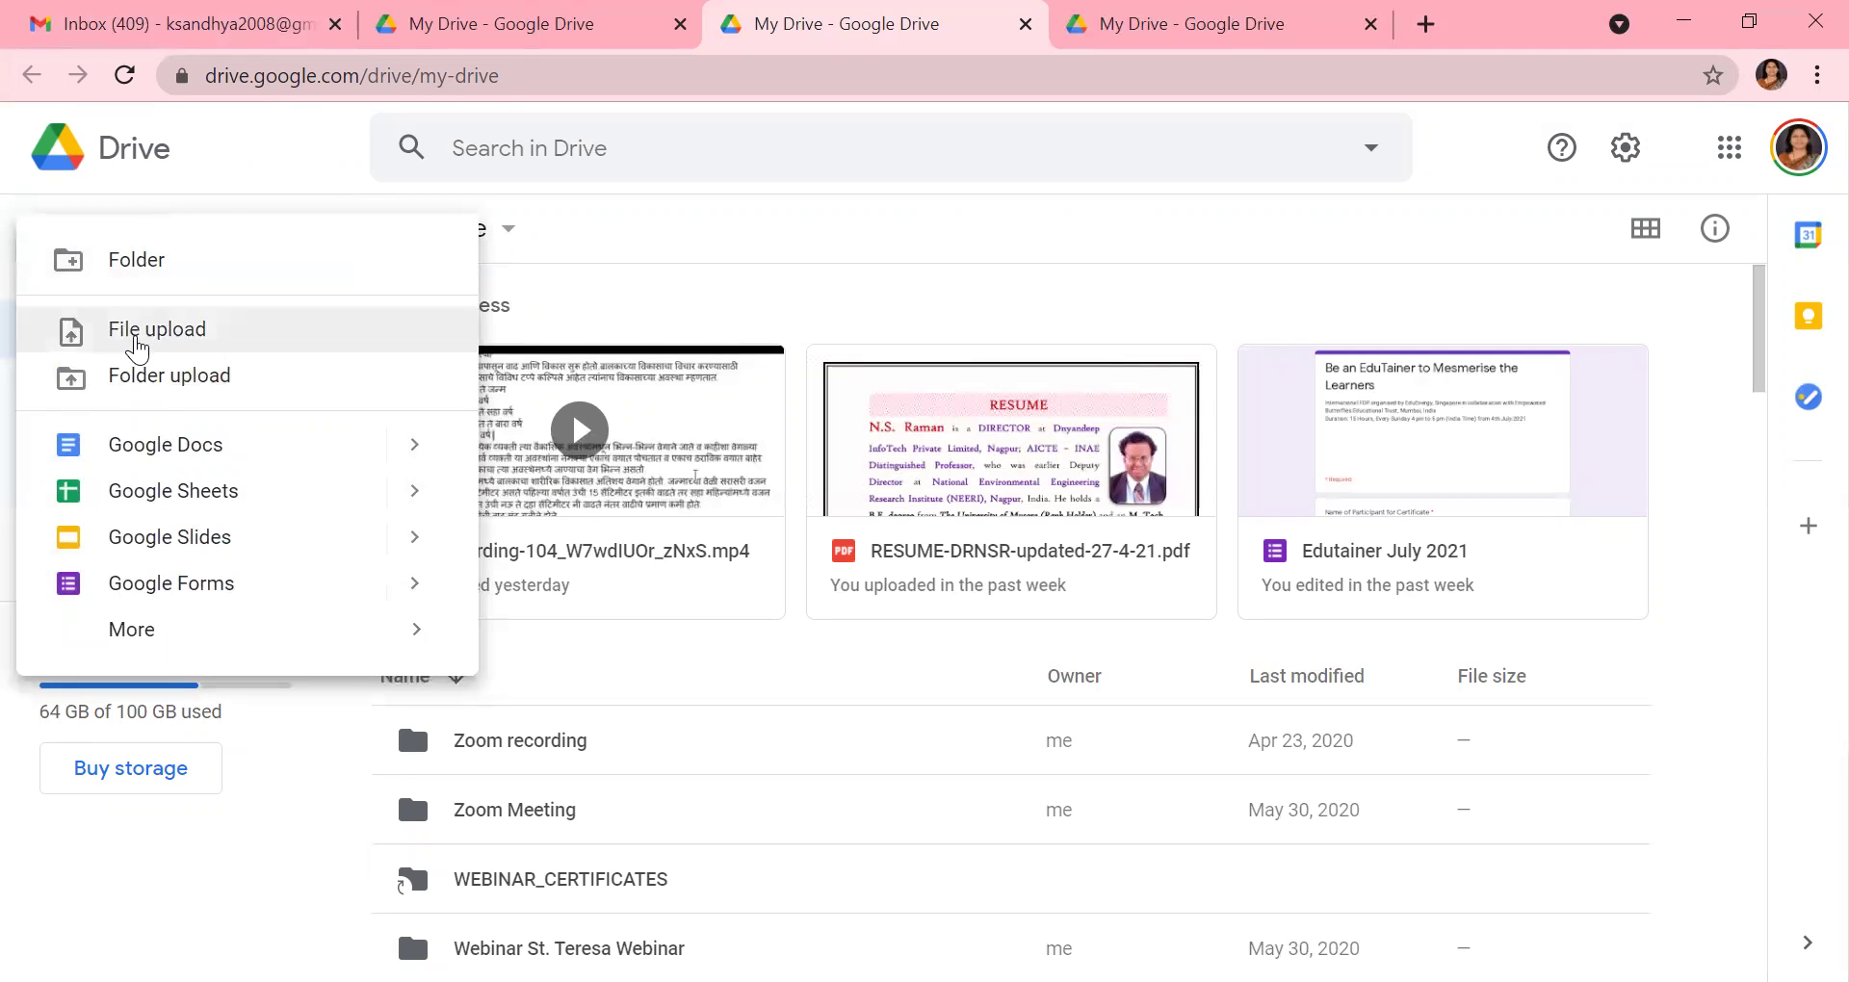
pyautogui.click(136, 339)
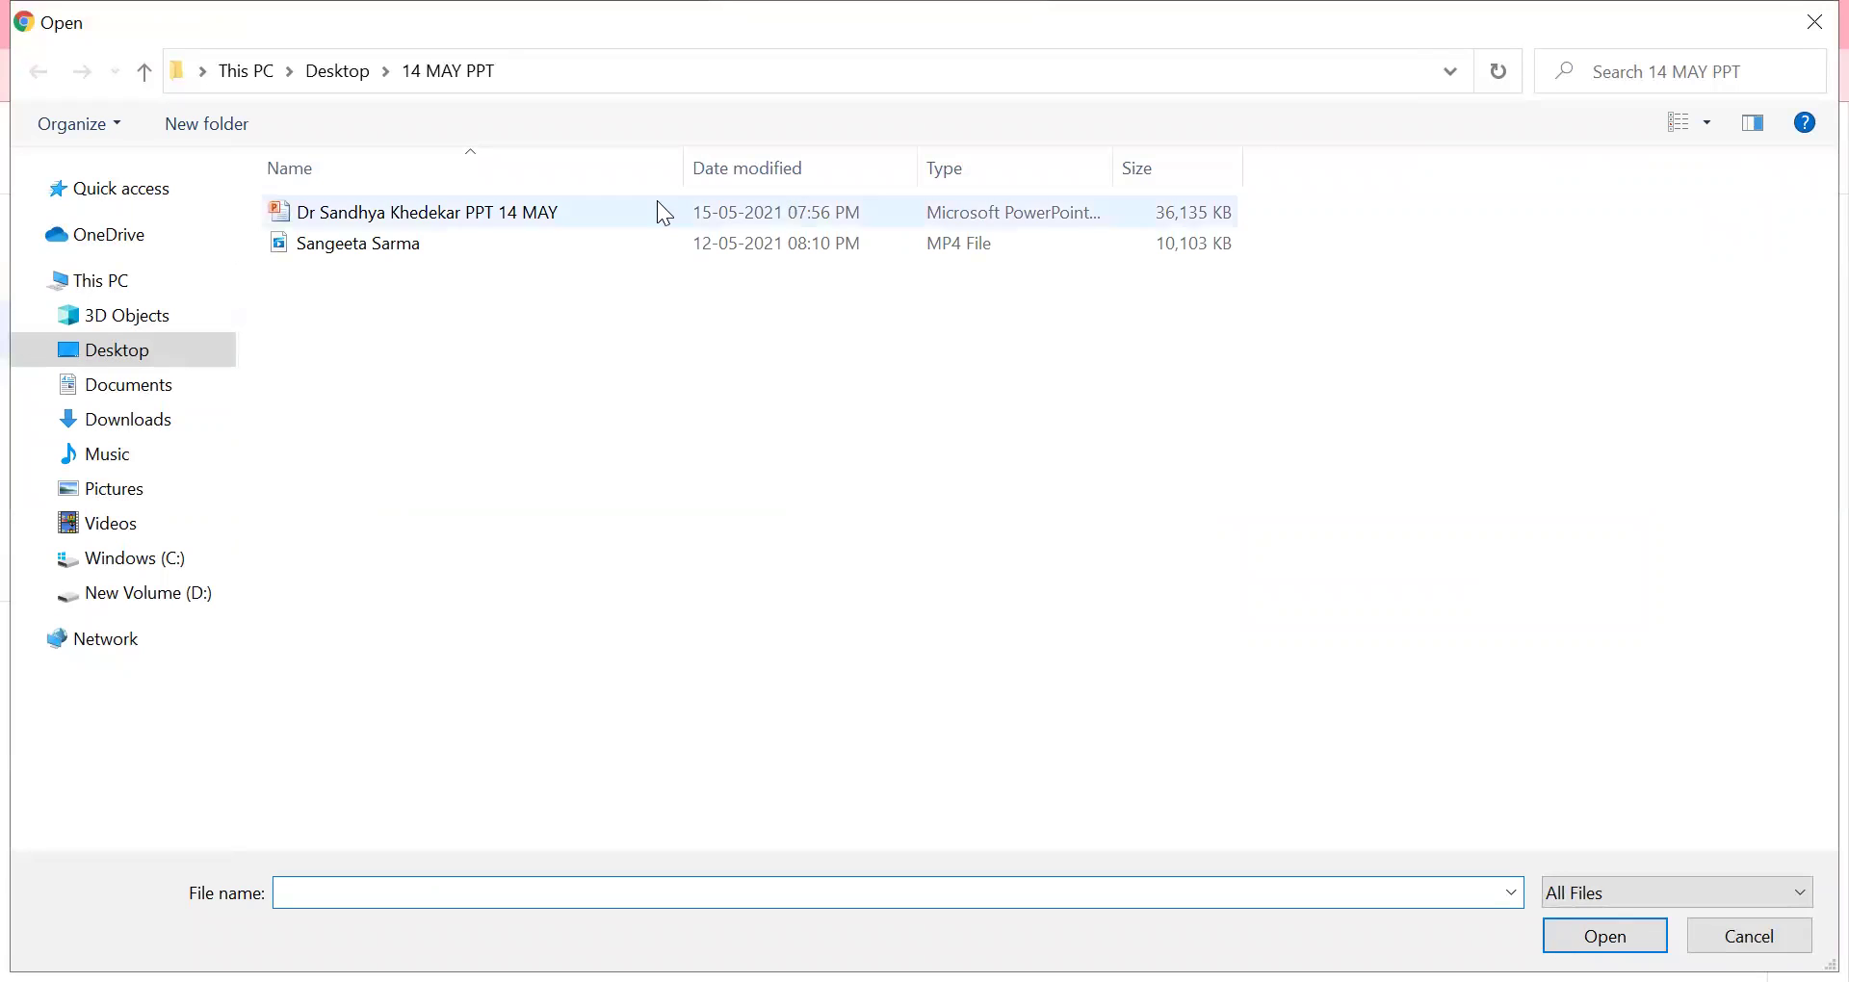
pyautogui.click(398, 252)
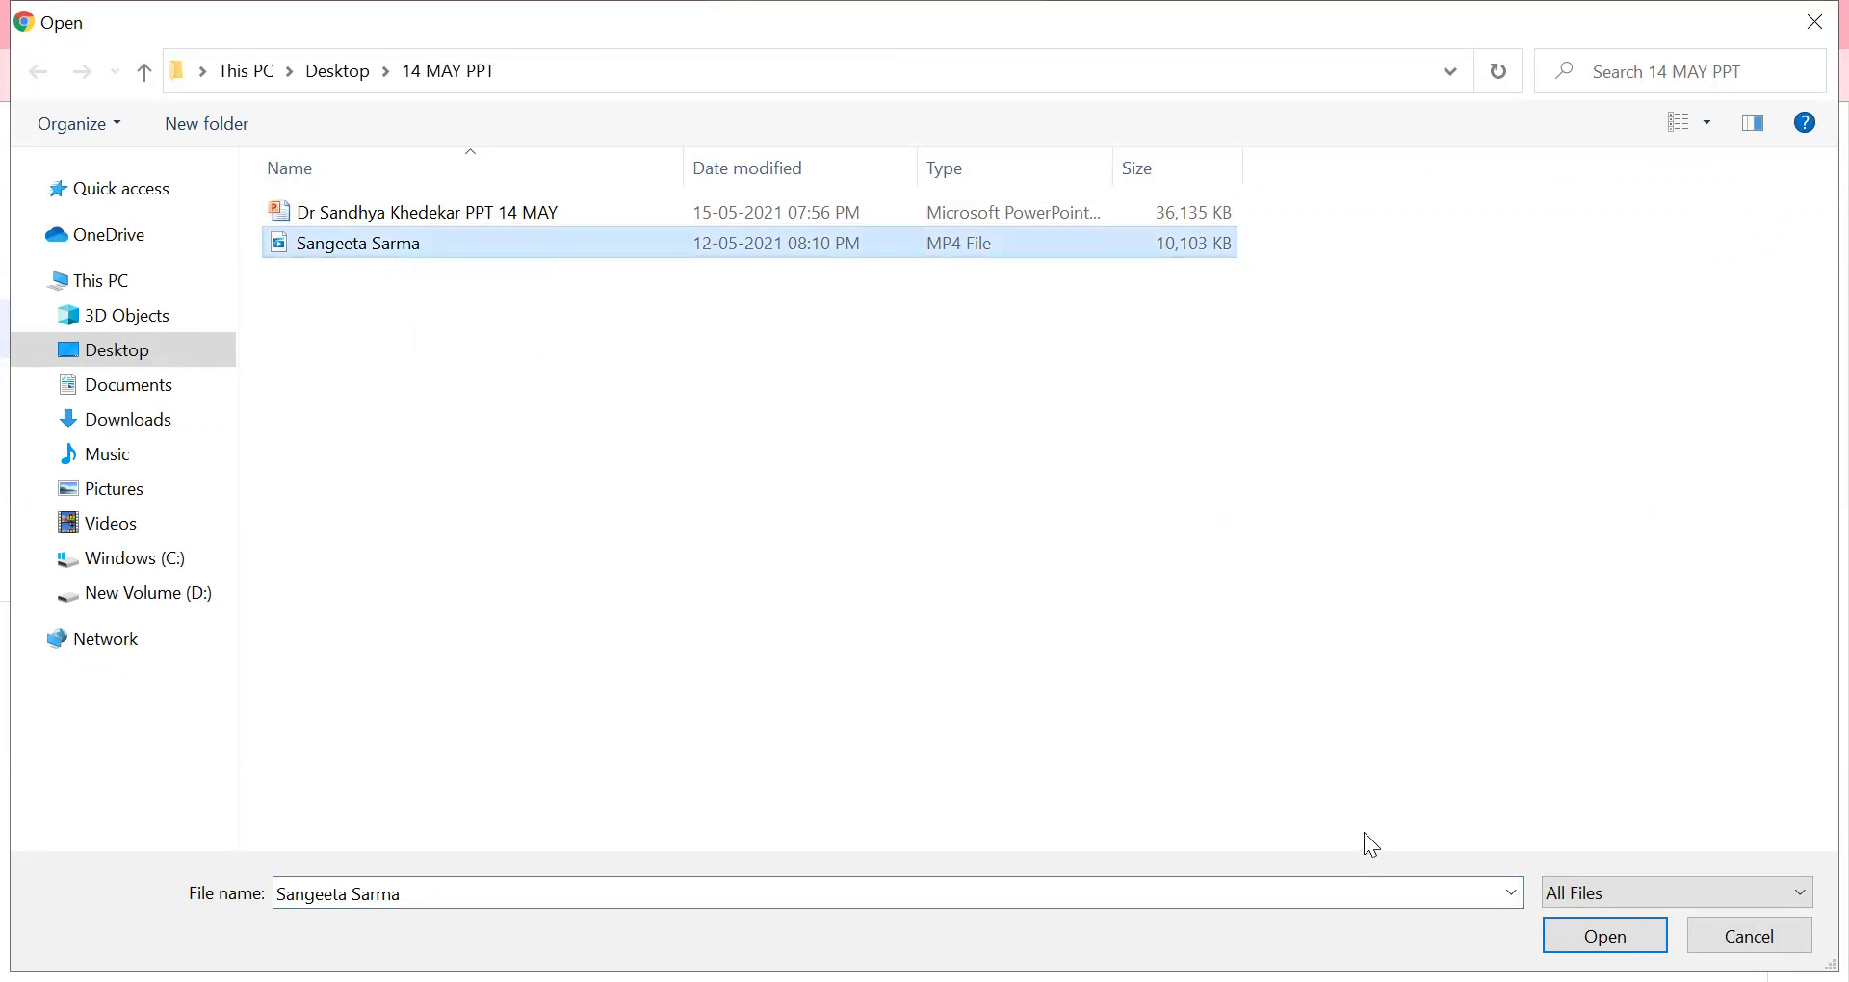
pyautogui.press('Return')
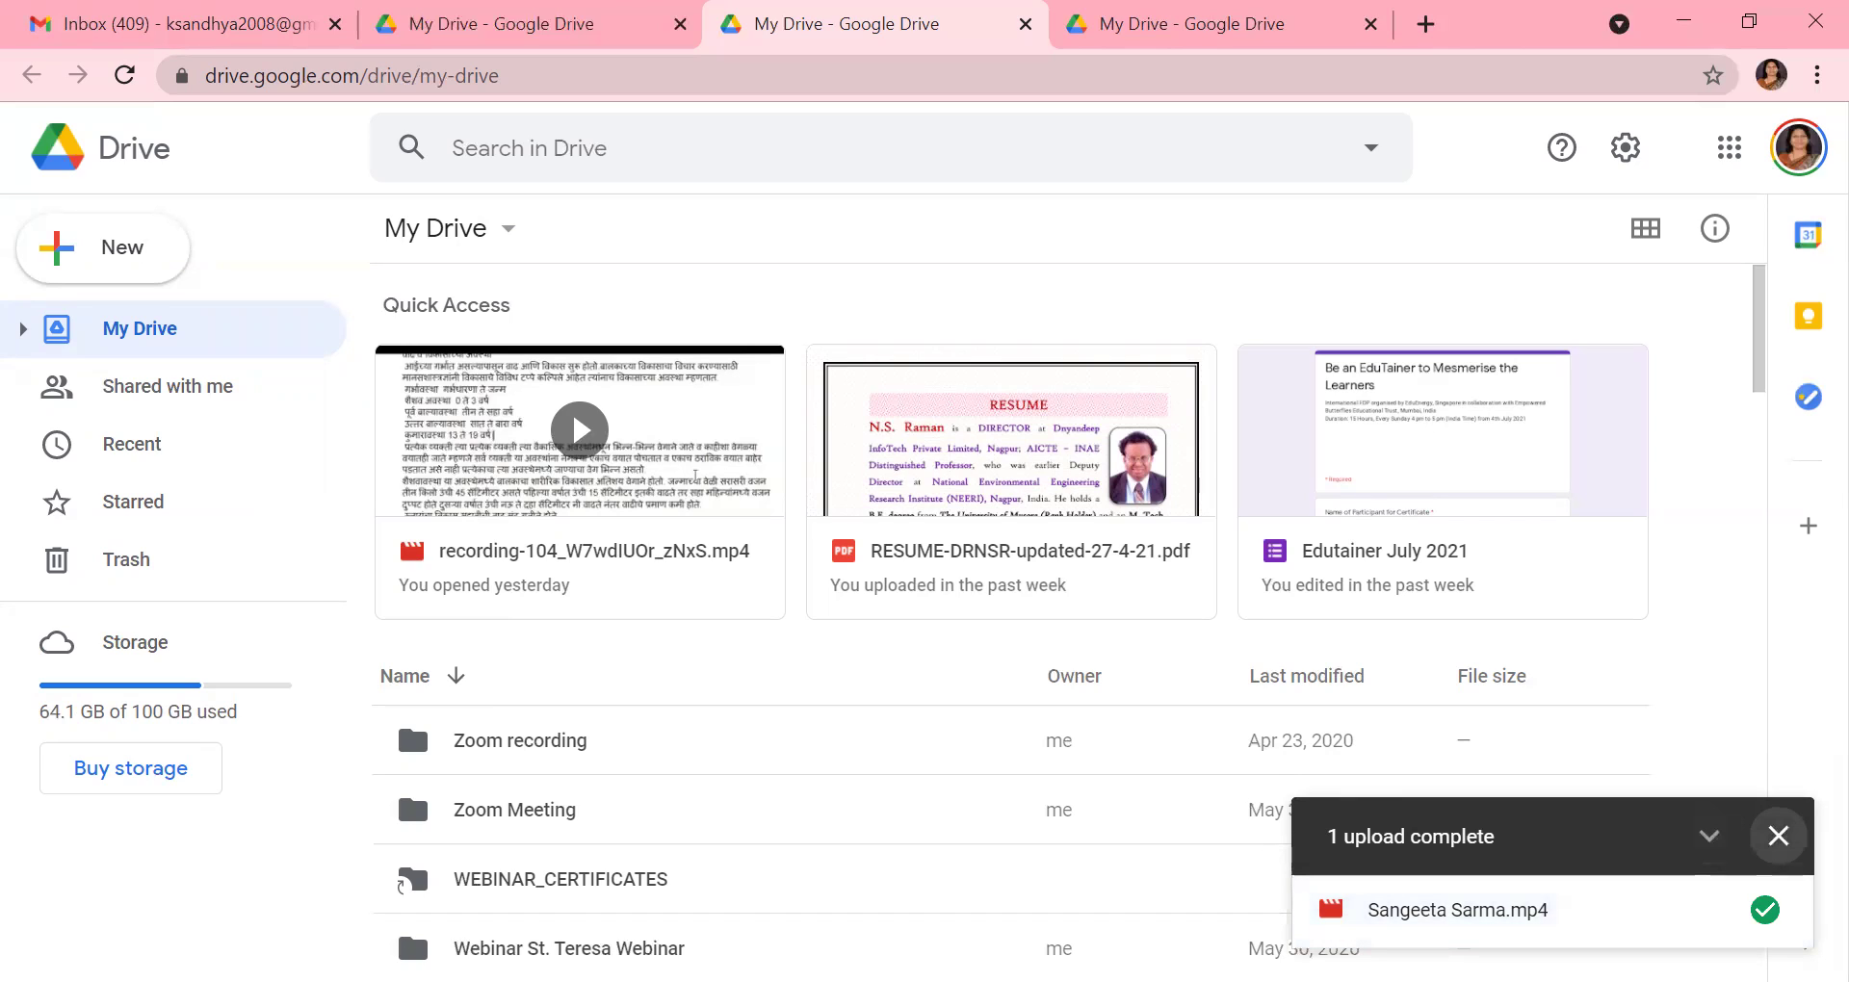
pyautogui.click(1778, 836)
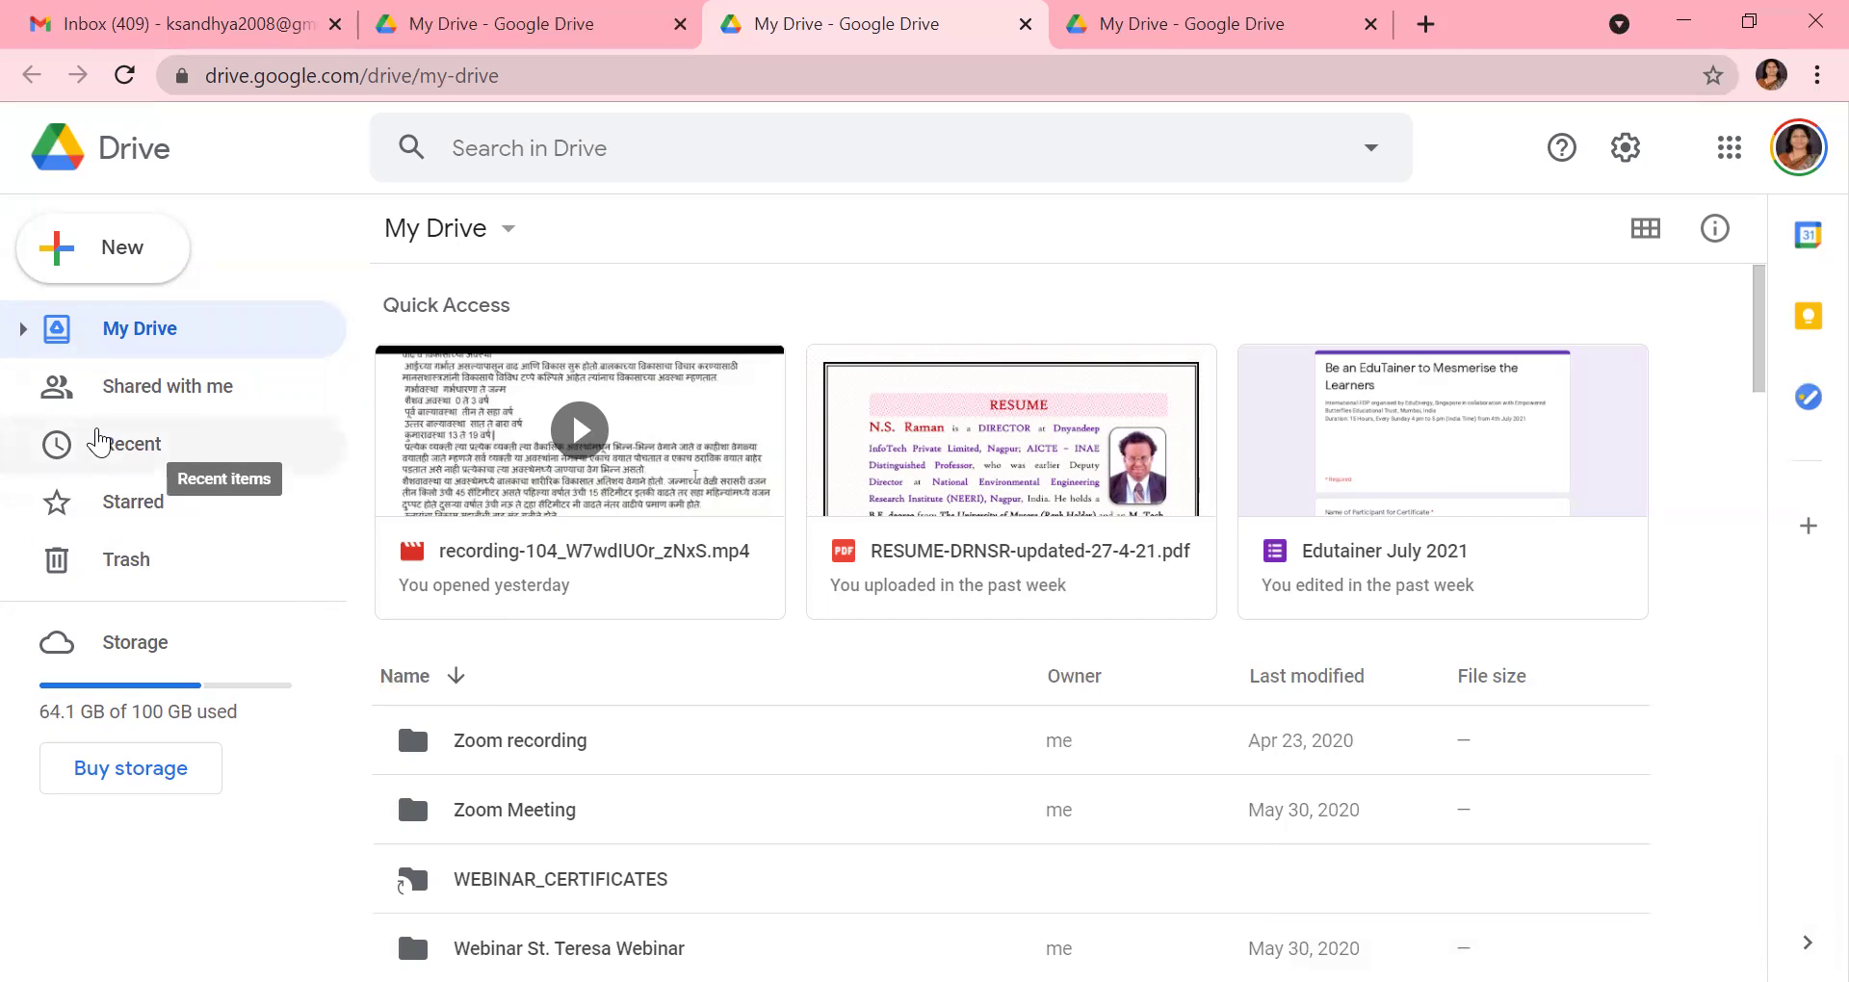
pyautogui.click(104, 448)
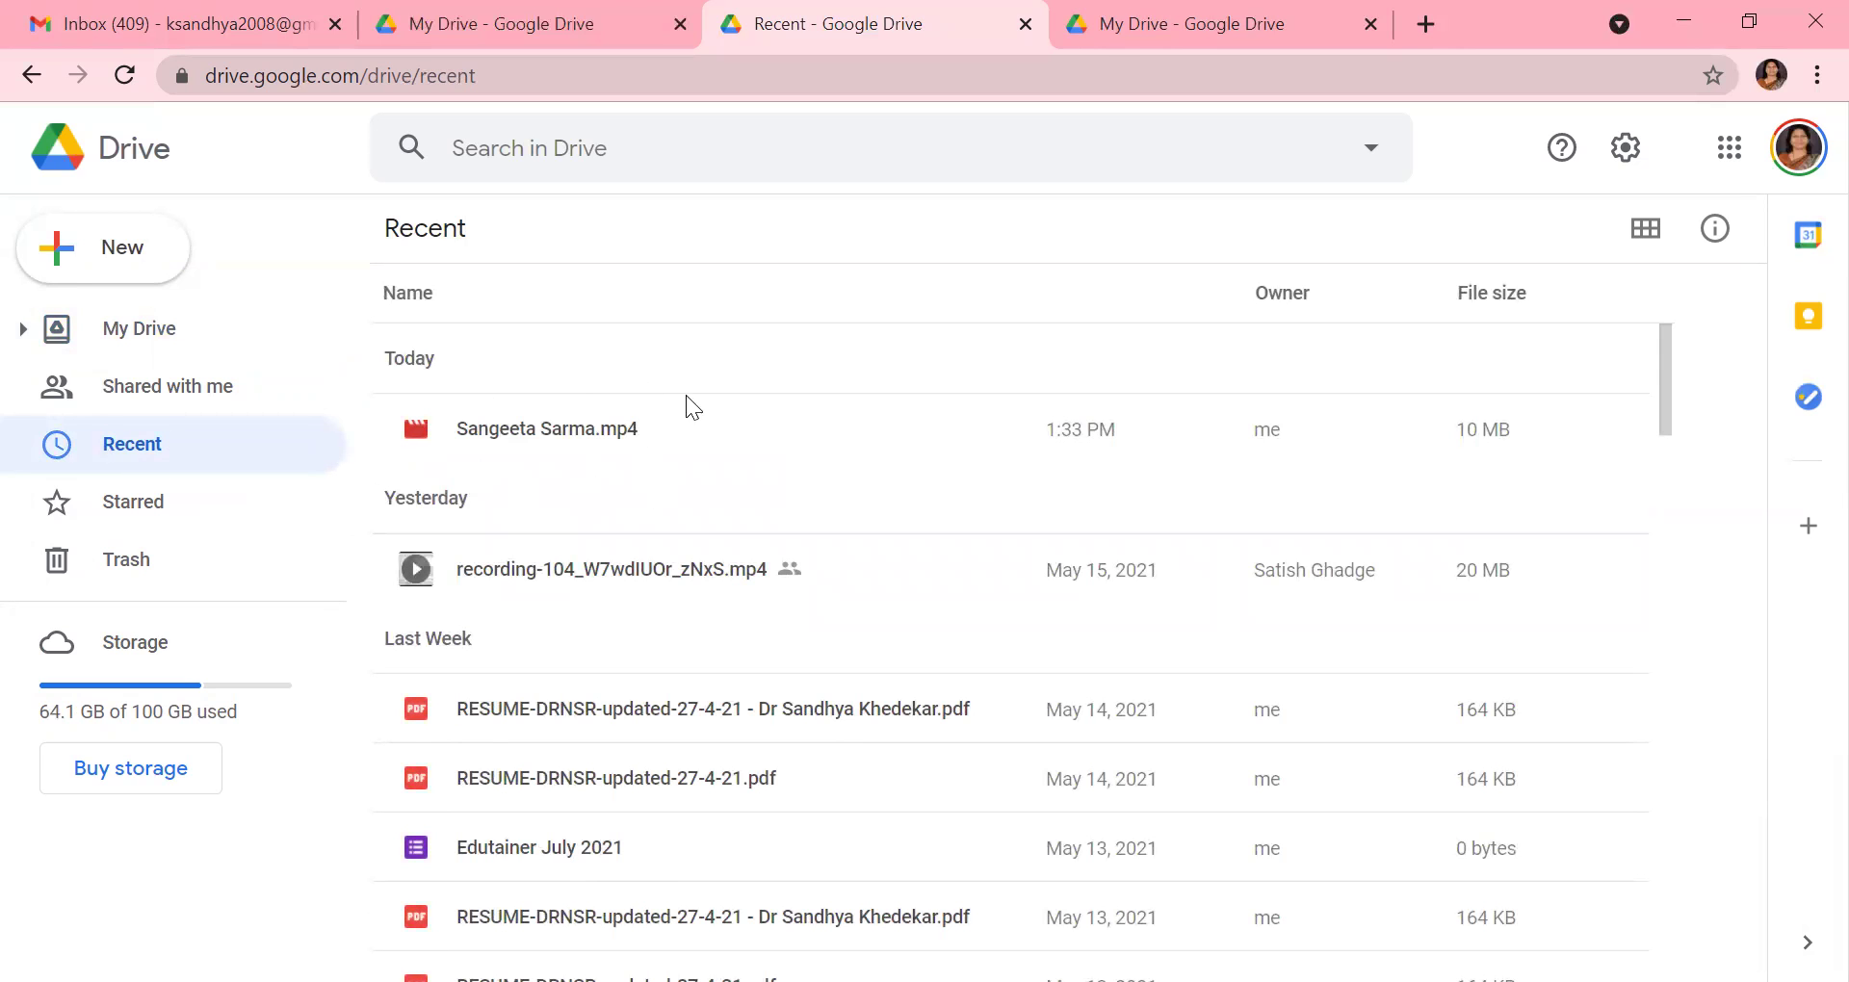
pyautogui.click(543, 435)
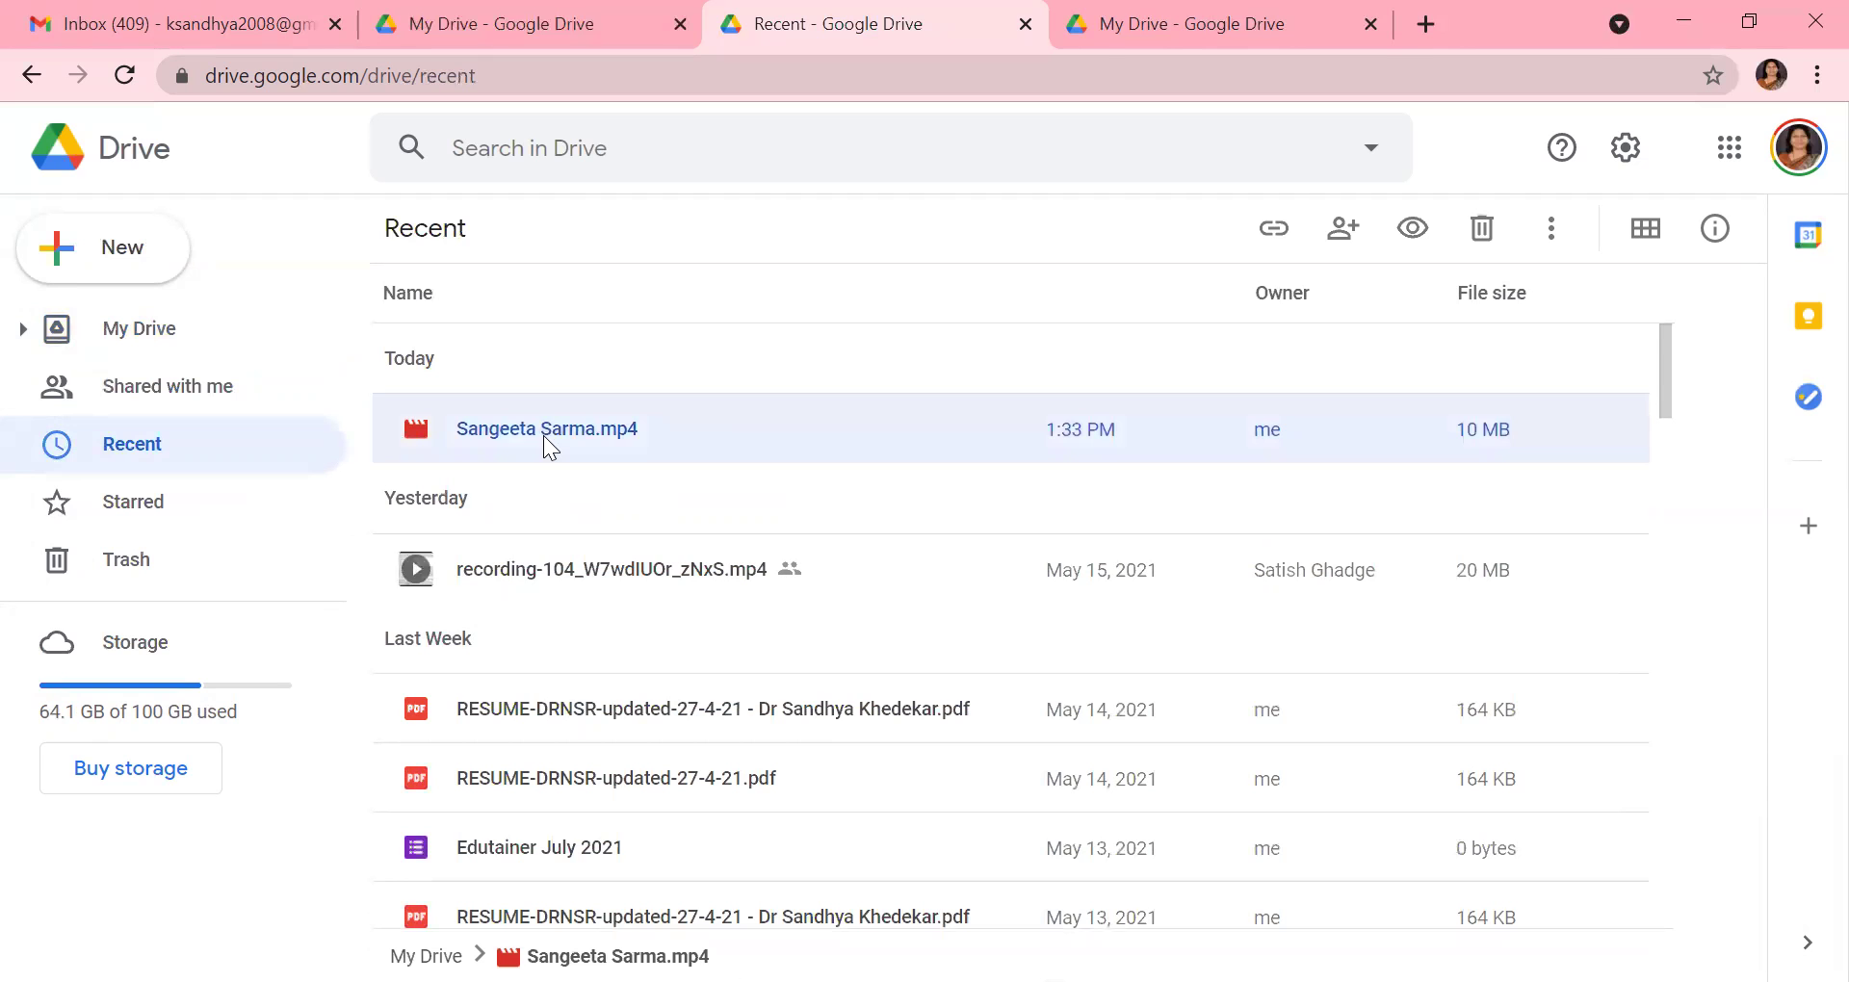
pyautogui.rightClick(545, 445)
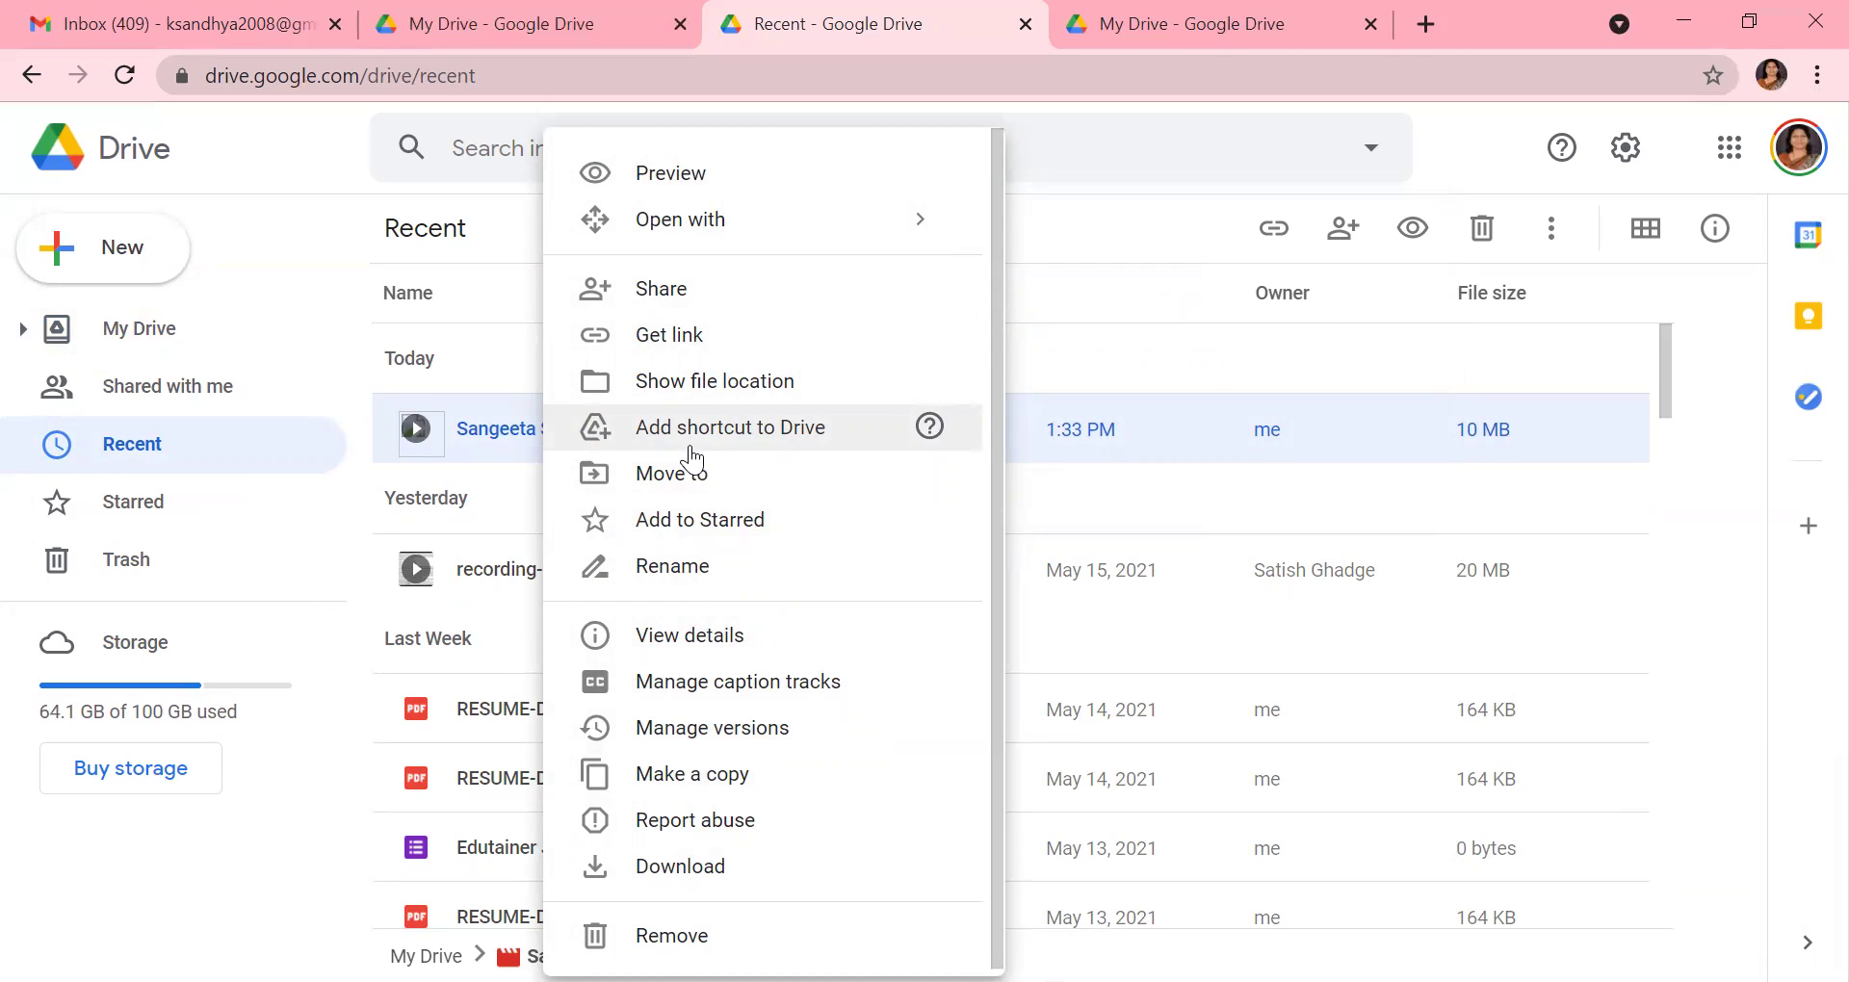
pyautogui.click(674, 337)
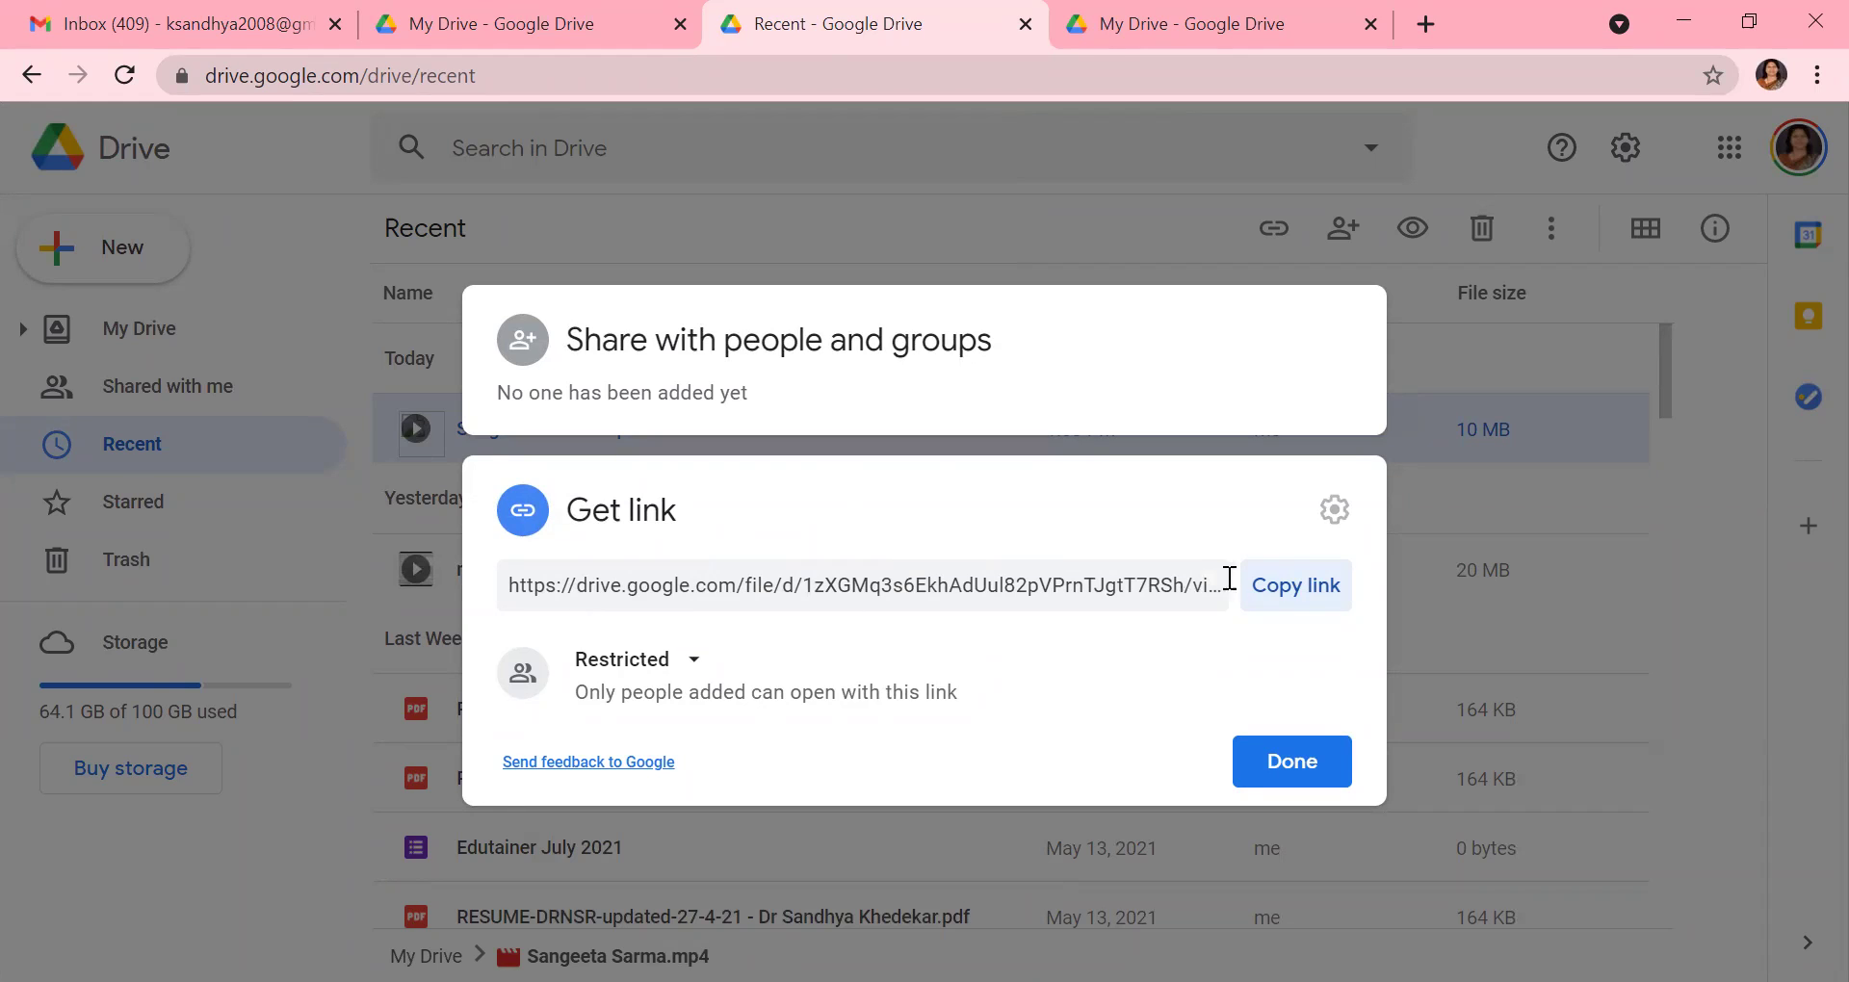
pyautogui.click(1293, 597)
# Back in Gmail, compose a new email with the Drive share link pasted into the body
pyautogui.click(231, 21)
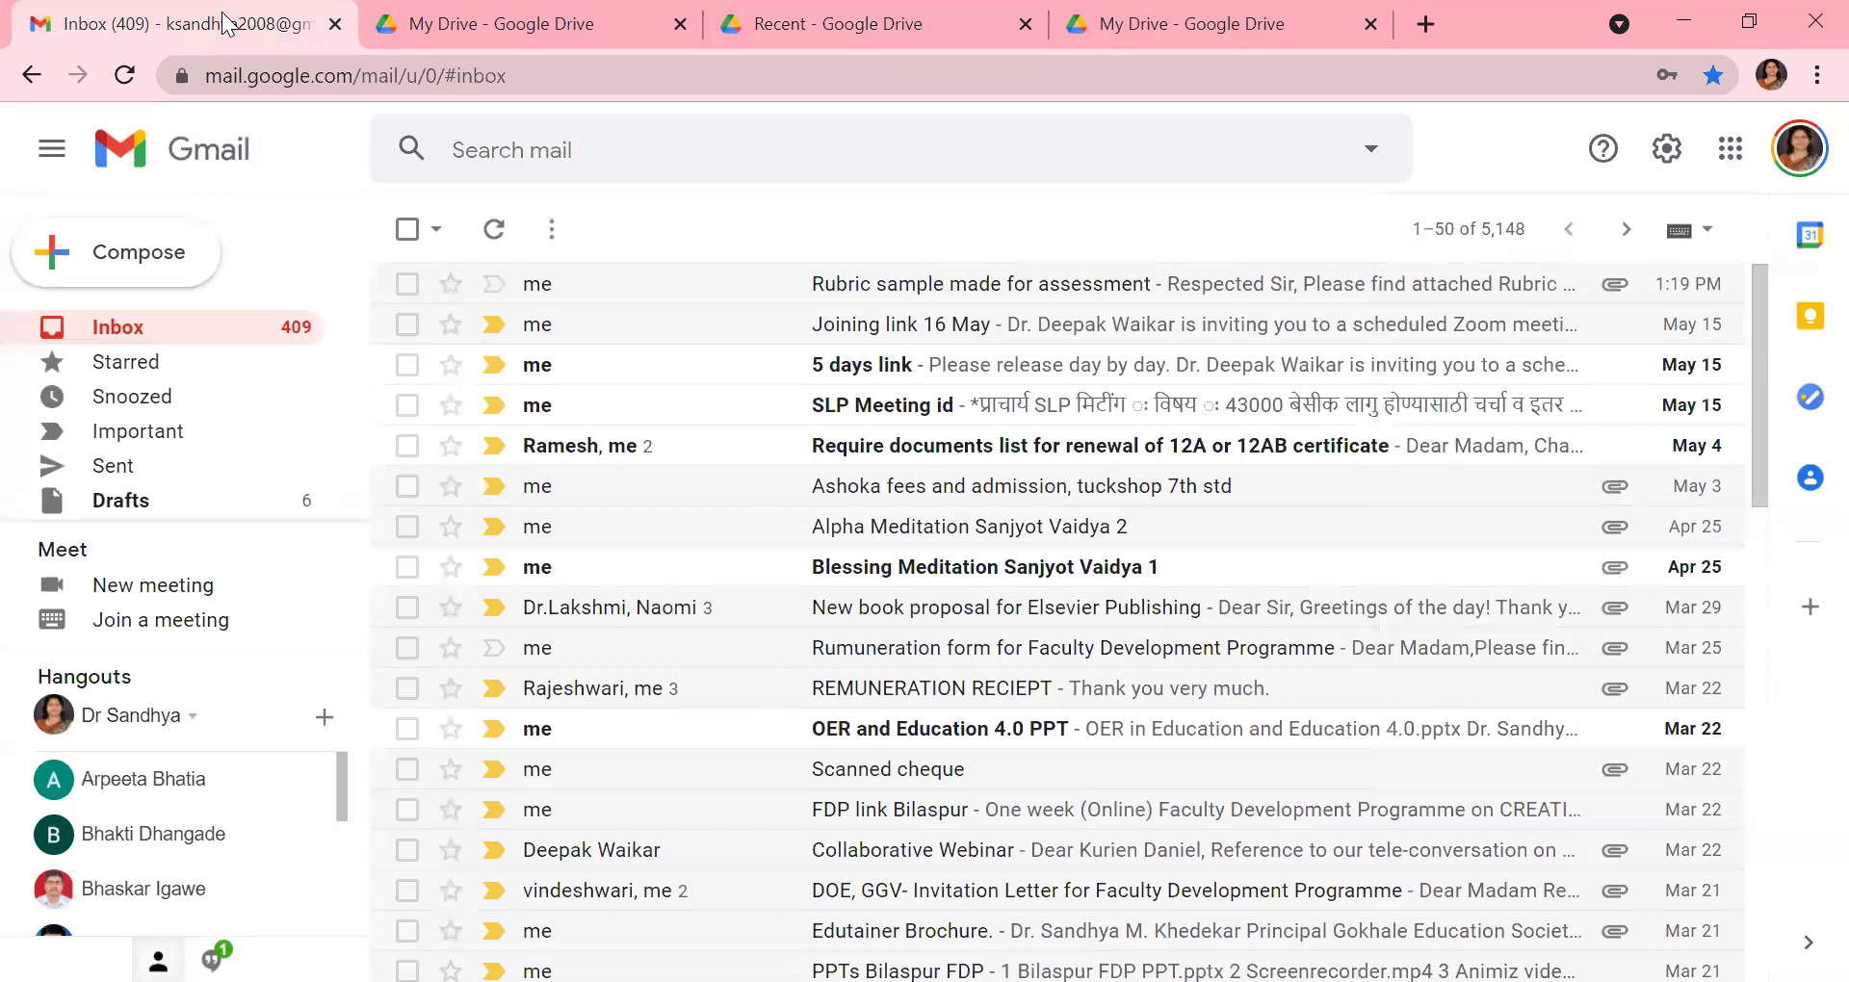
pyautogui.click(142, 279)
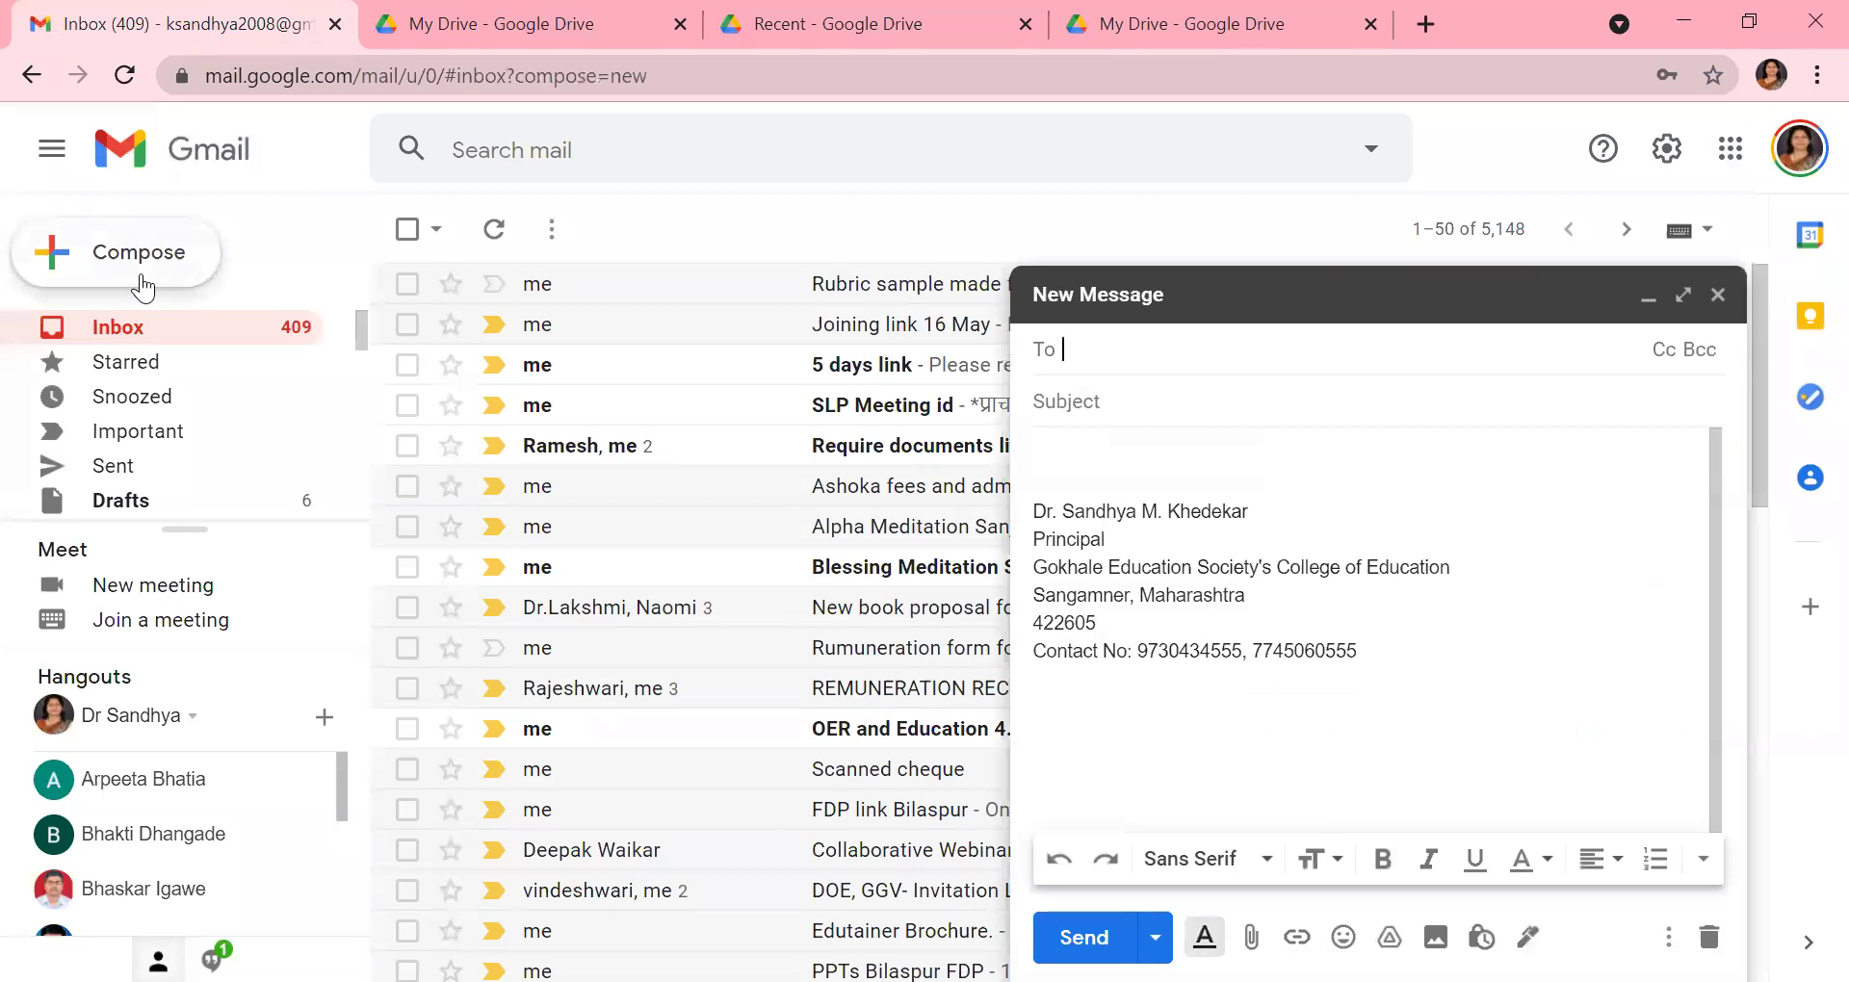
pyautogui.click(1132, 439)
pyautogui.hotkey('ctrl', 'v')
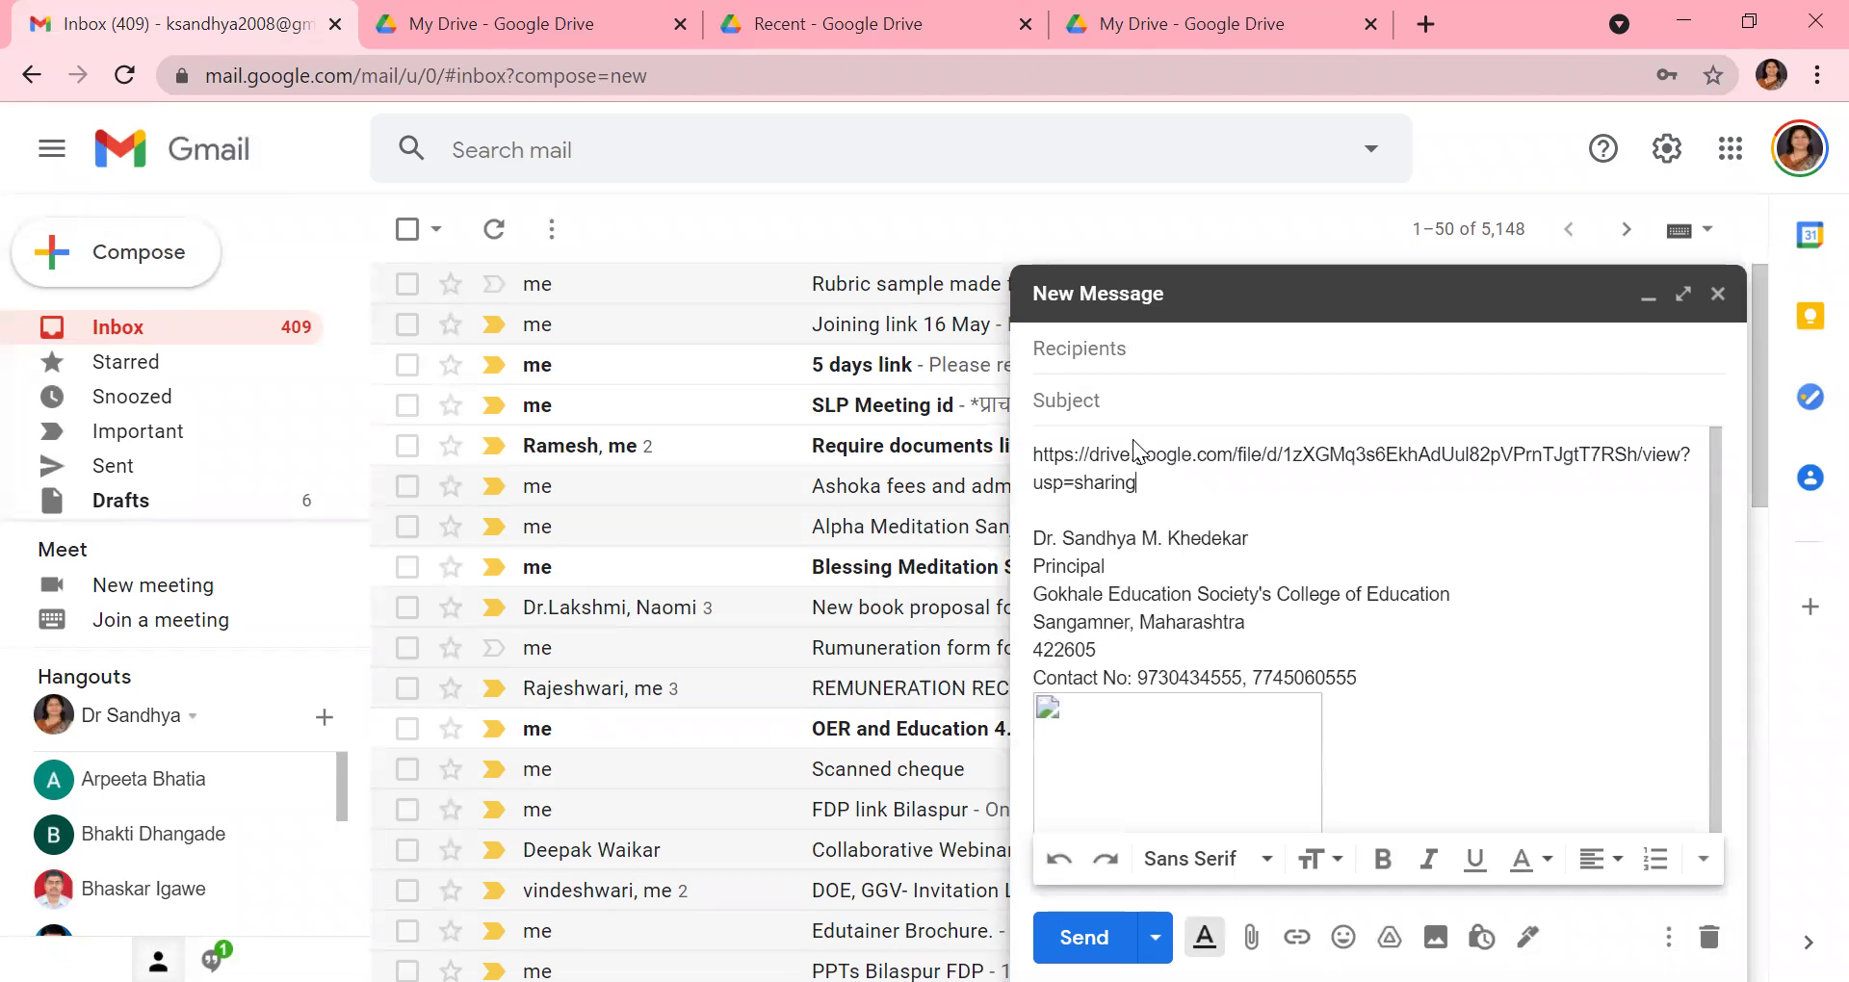
# Add the subject 'link for video', address it to the 'ks' contact, and send it
pyautogui.click(1104, 400)
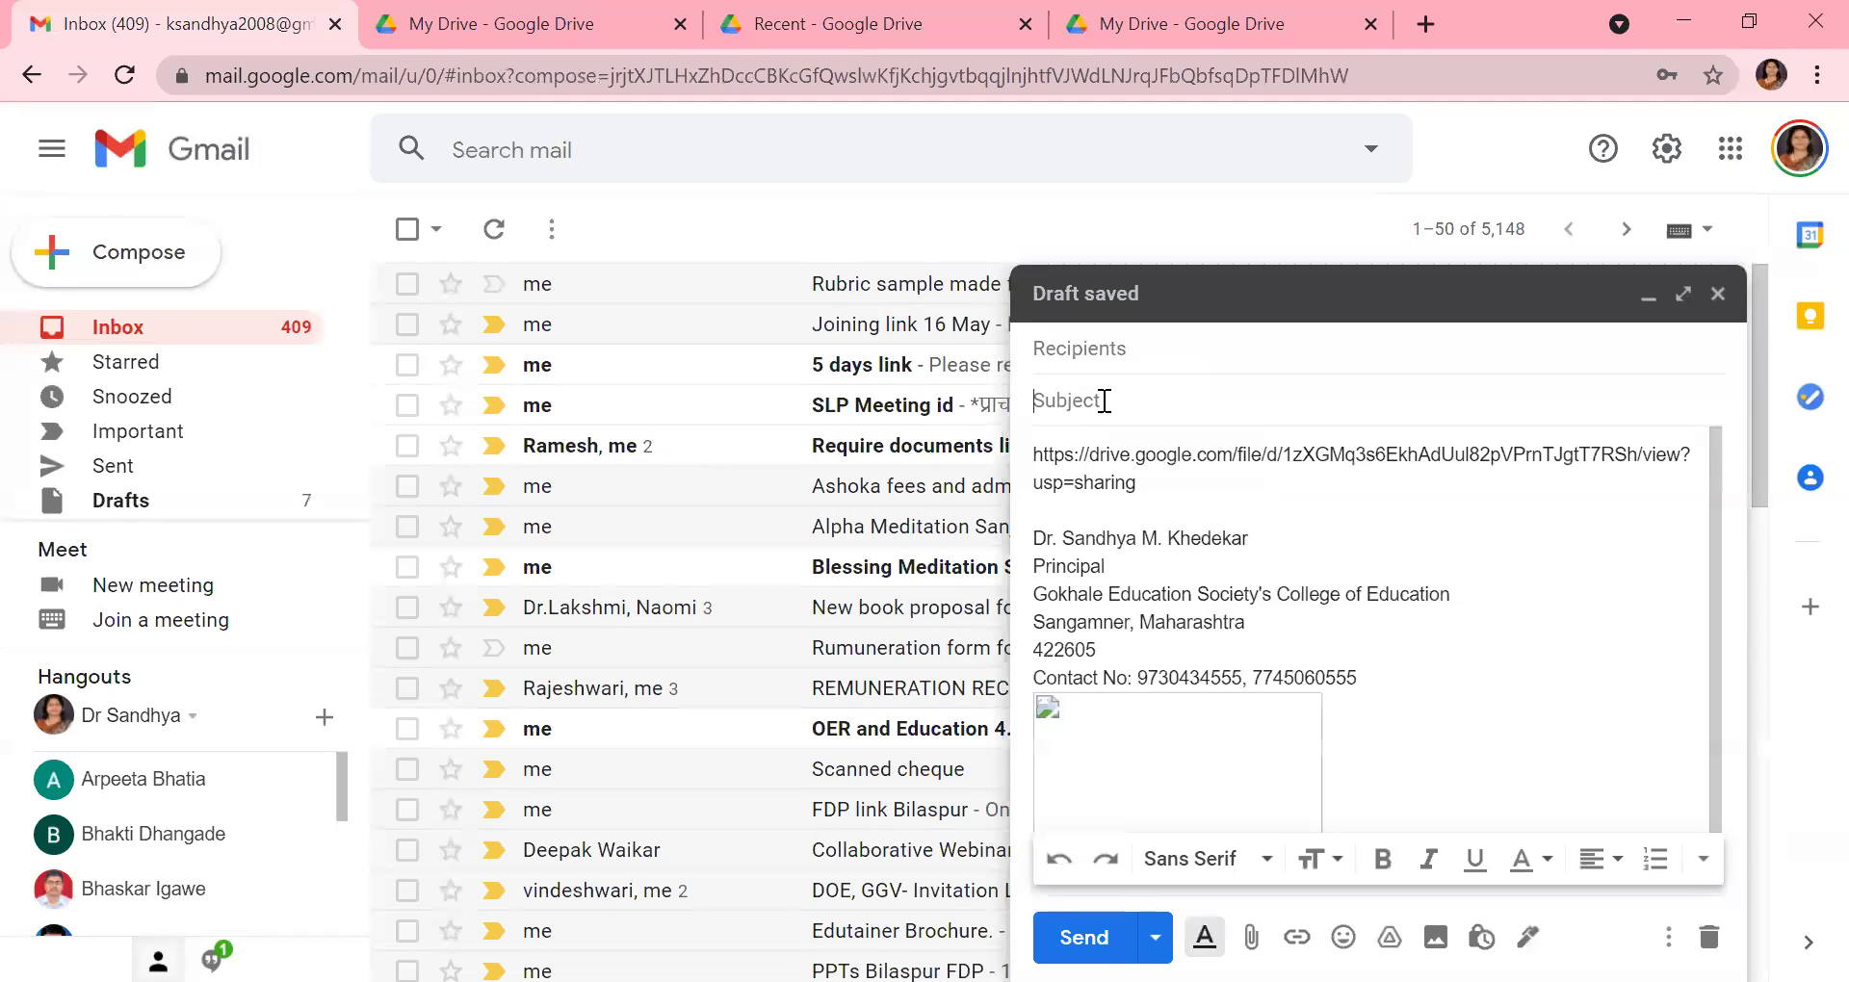
pyautogui.write('link for')
pyautogui.write('y')
pyautogui.write('ideo')
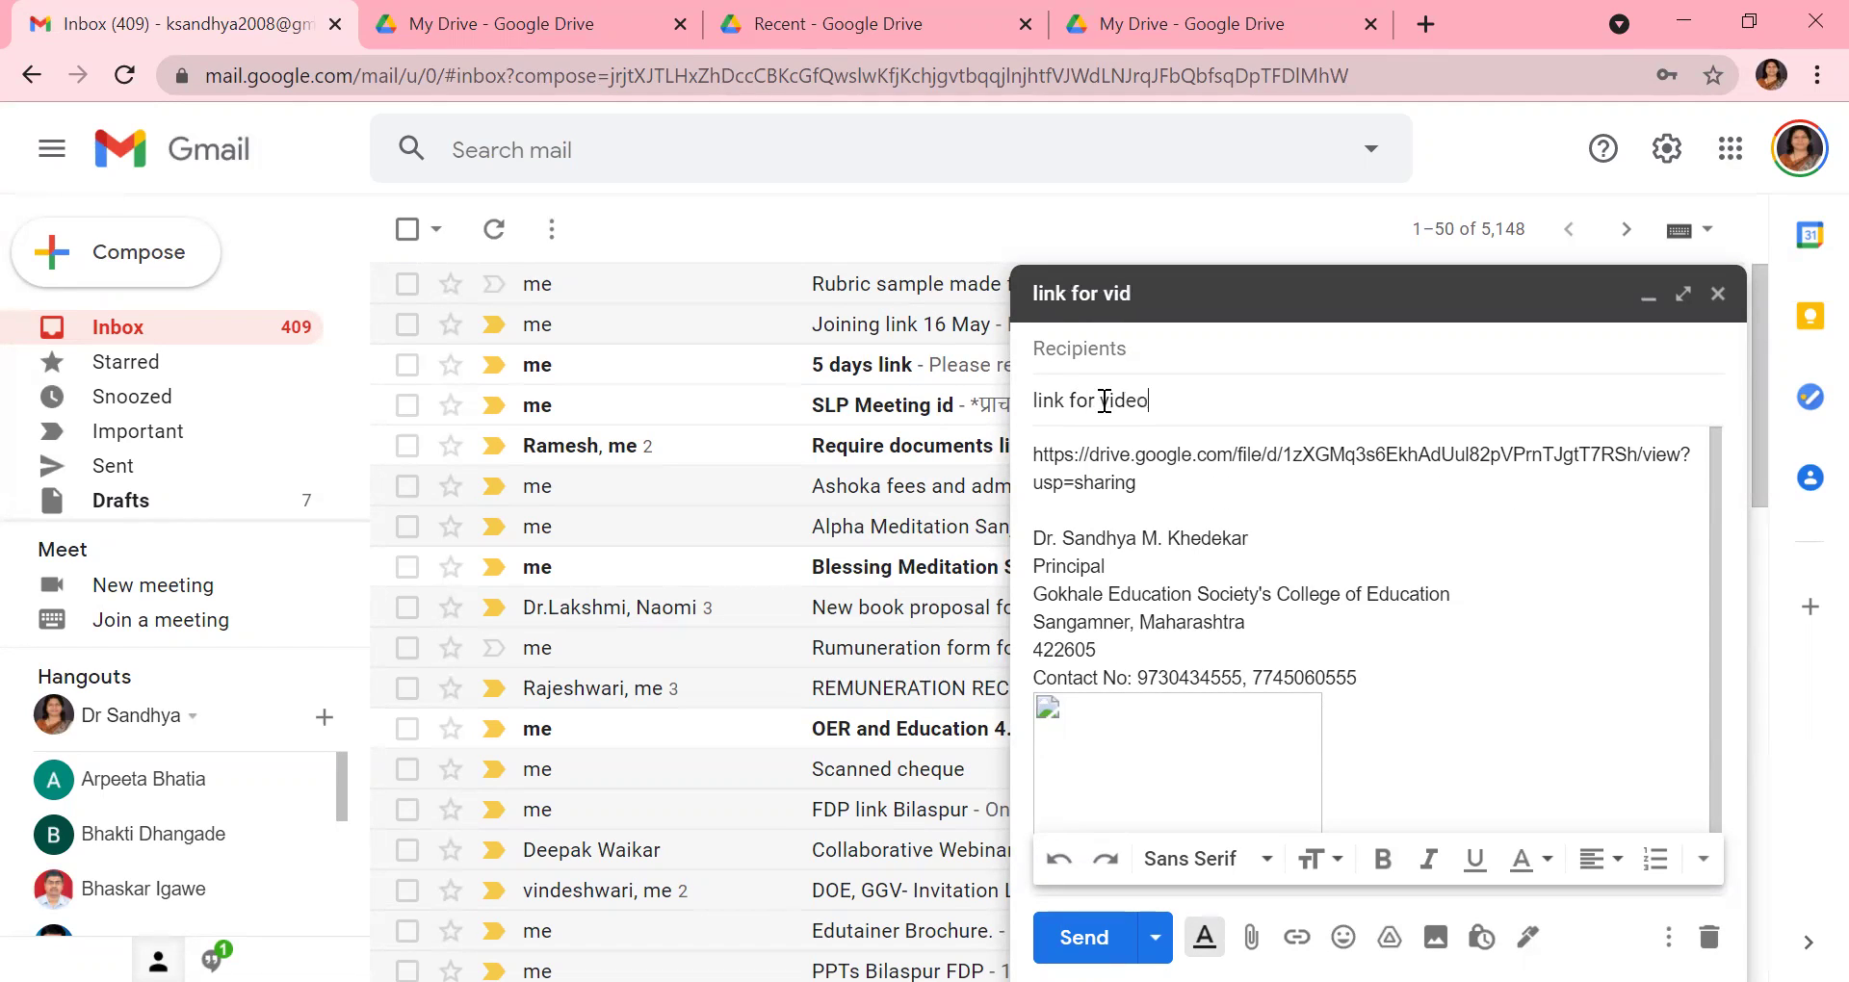
pyautogui.click(1143, 356)
pyautogui.write('k')
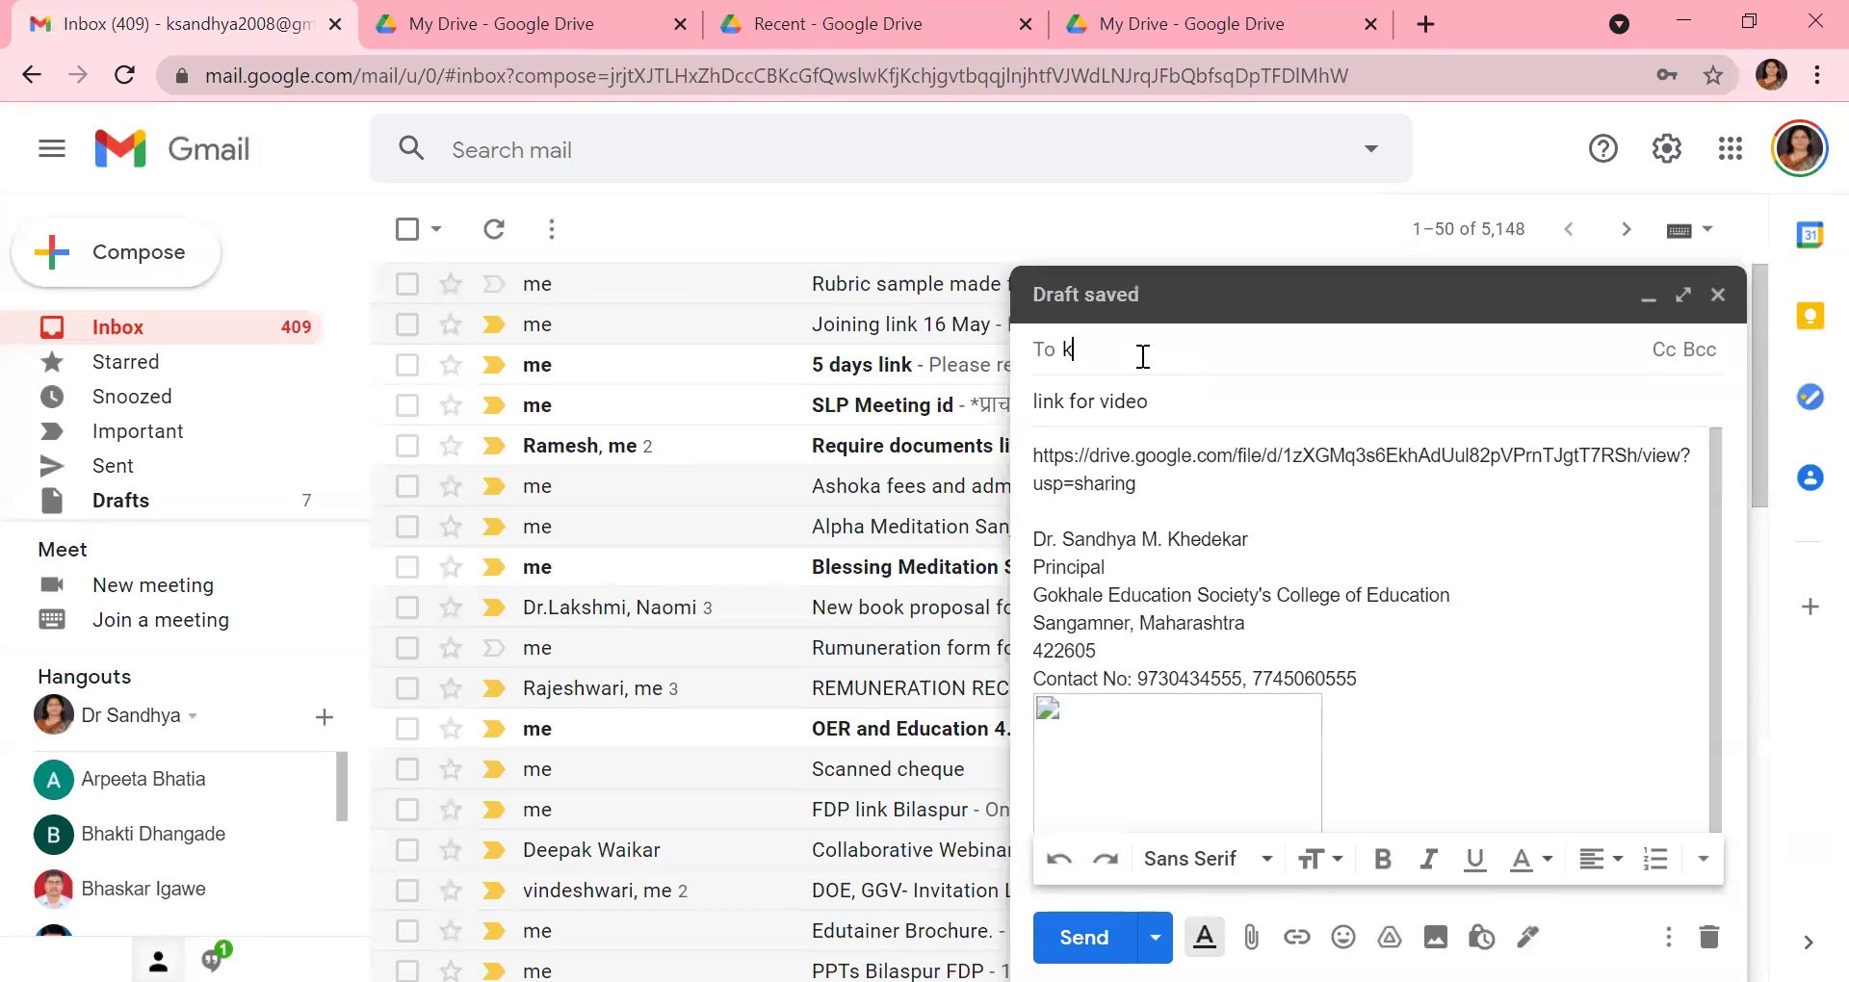
pyautogui.write('s')
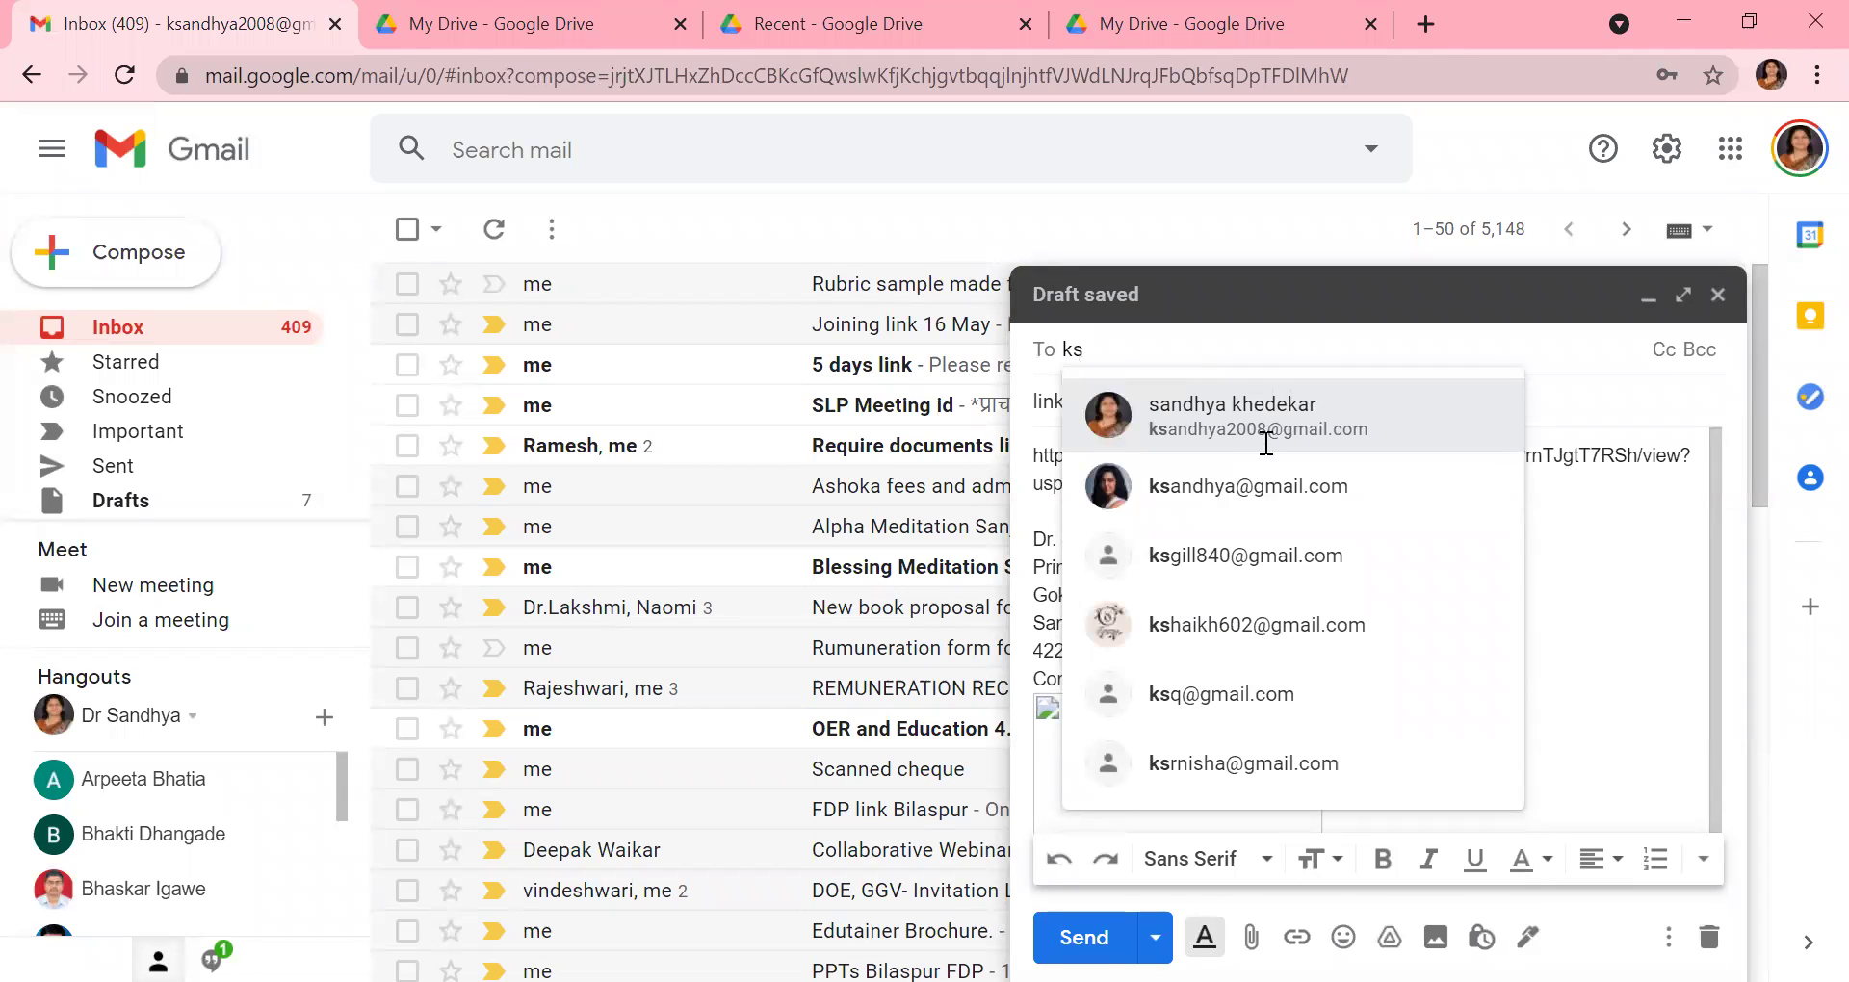
pyautogui.click(1261, 438)
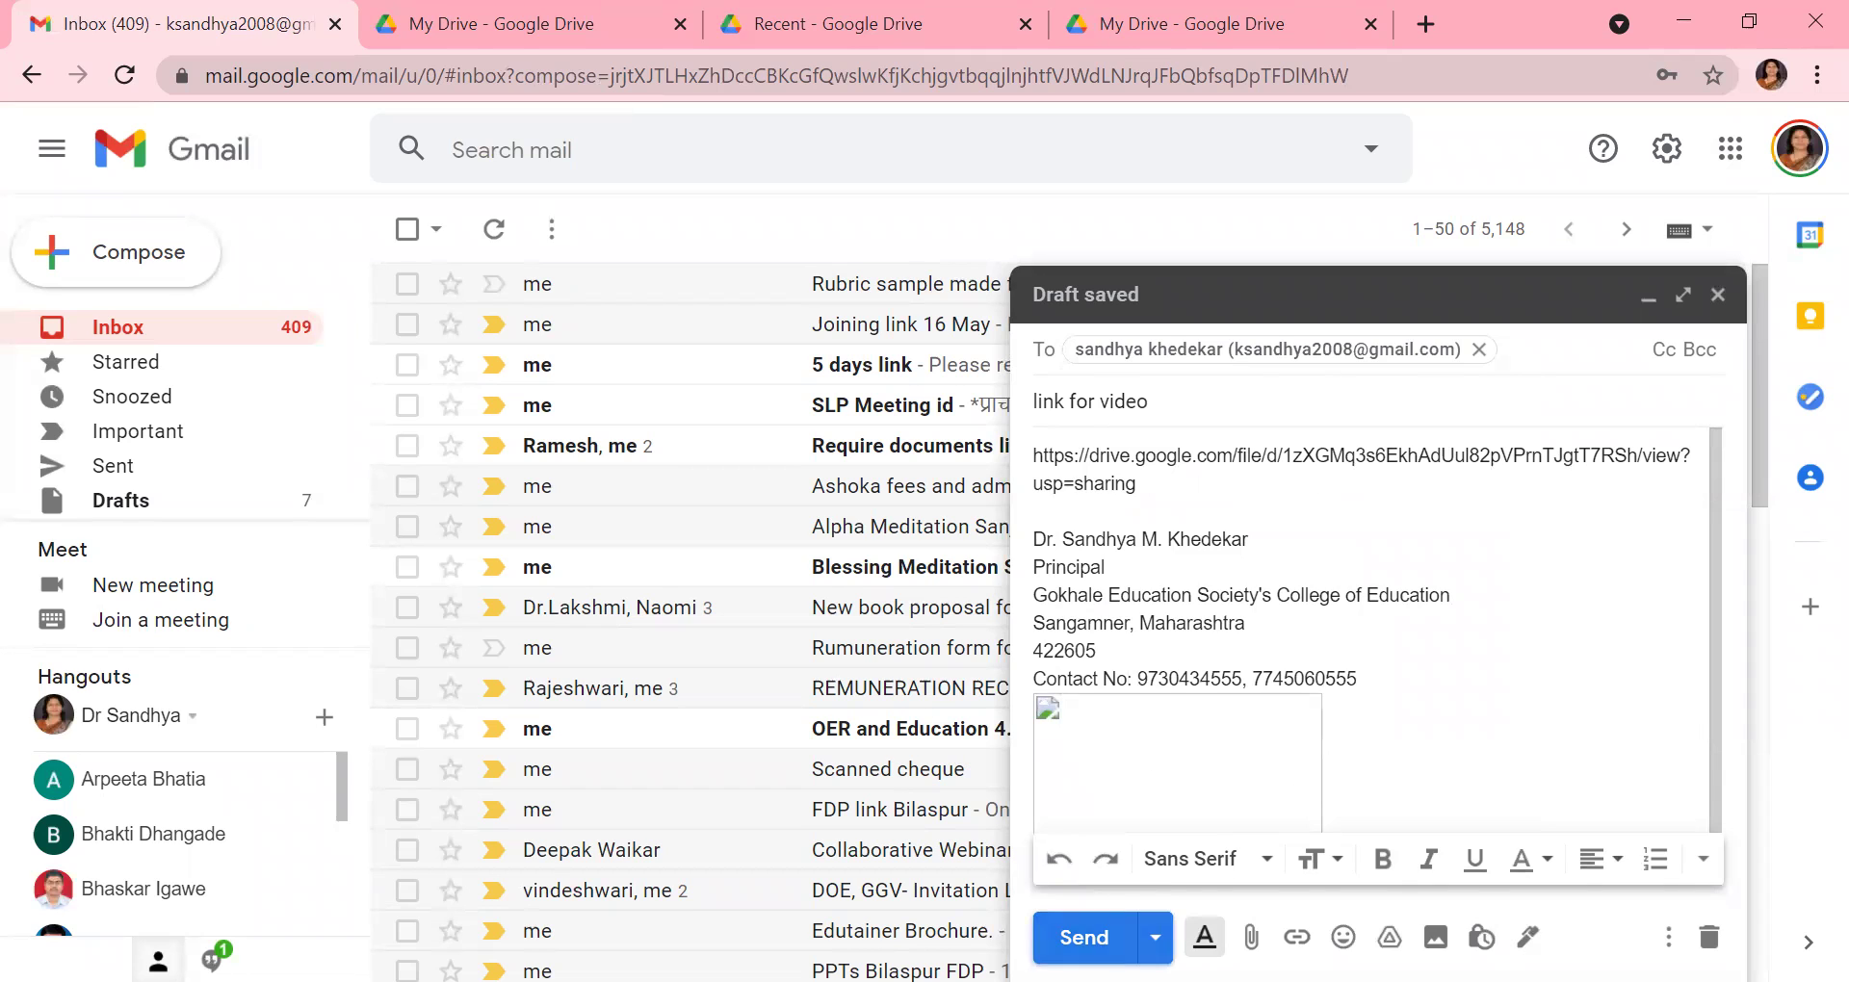
pyautogui.click(1083, 937)
pyautogui.click(150, 326)
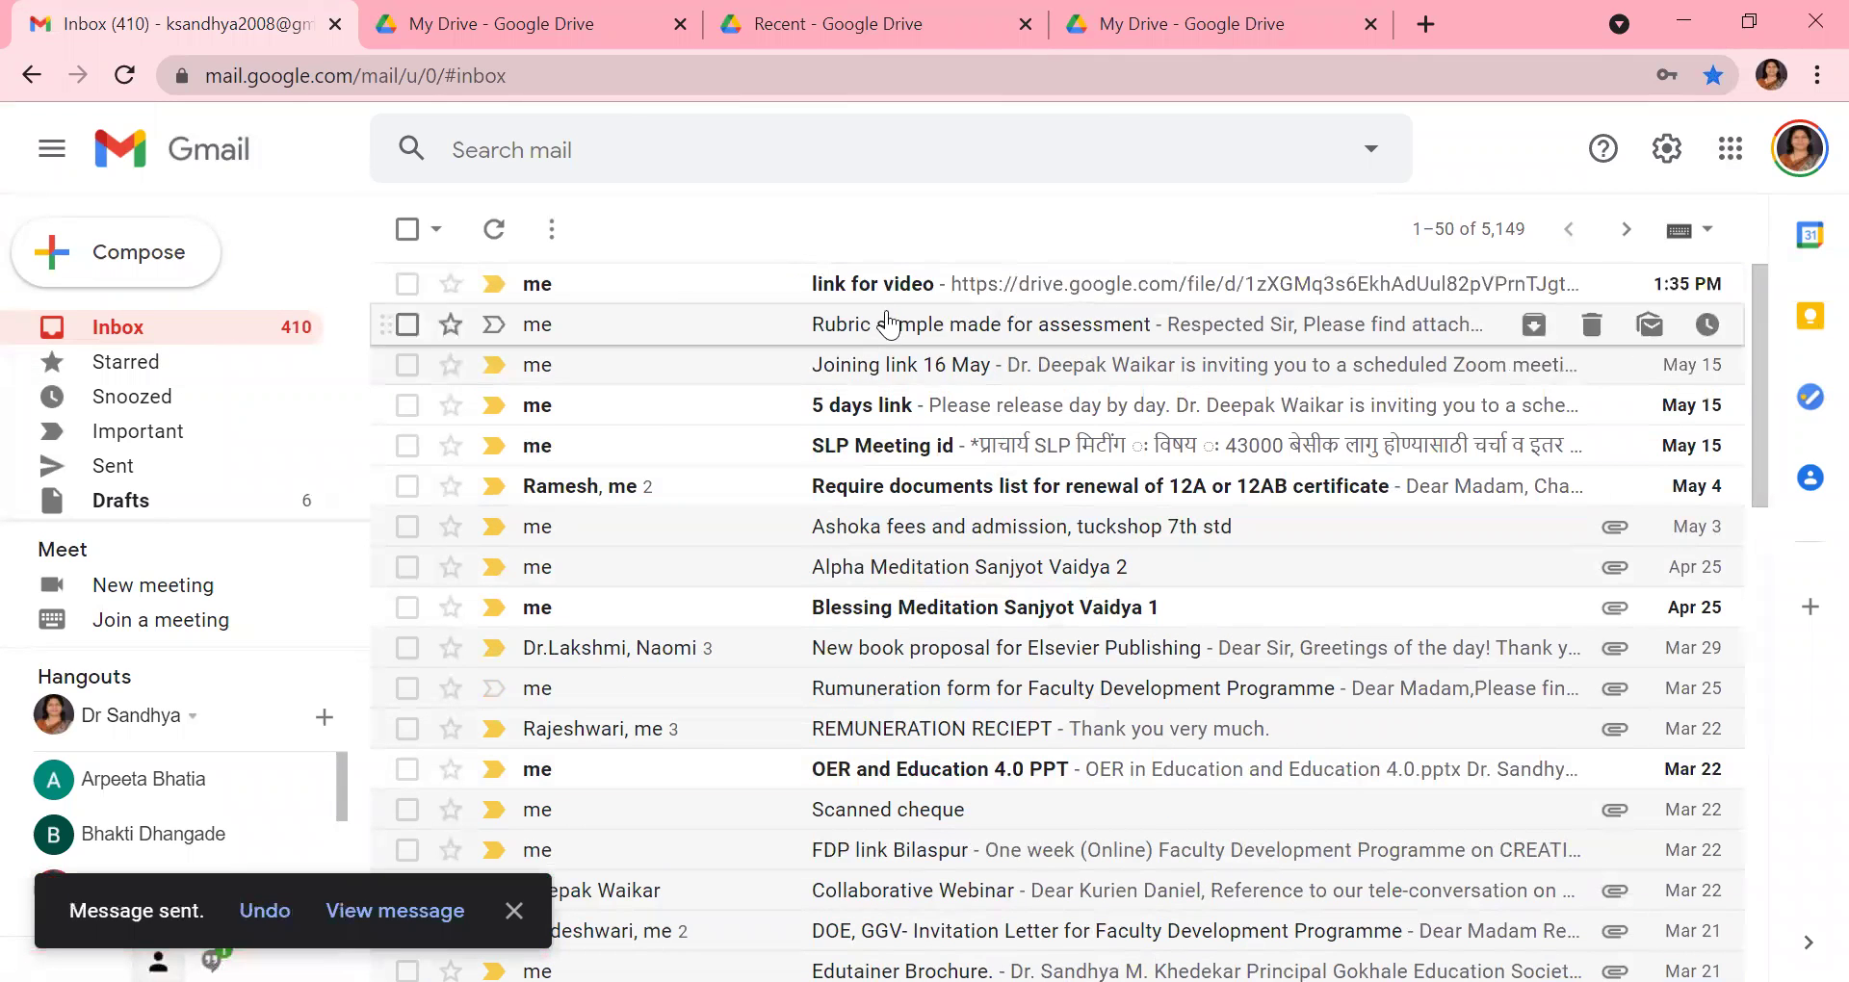
# Open the 'link for video' email, view the linked video, then close the video tab
pyautogui.click(882, 283)
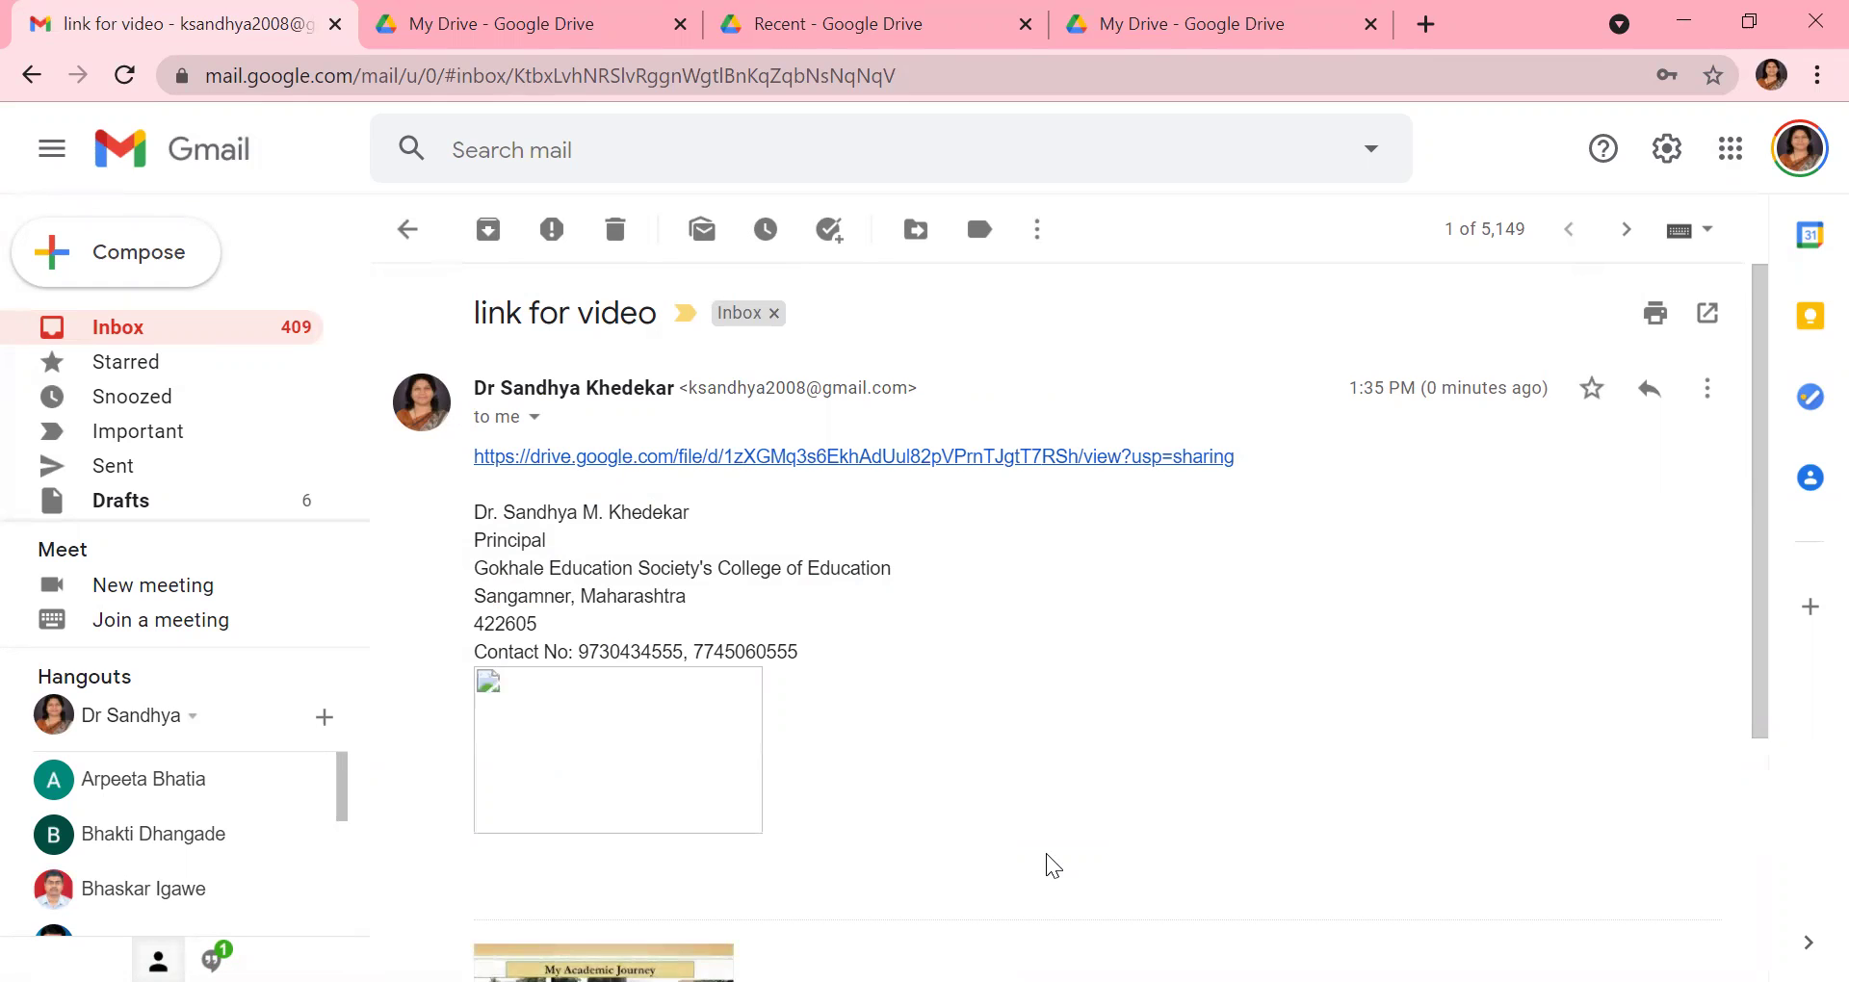
pyautogui.scroll(-1, 1045, 853)
pyautogui.scroll(-2, 1046, 853)
pyautogui.scroll(1, 1046, 853)
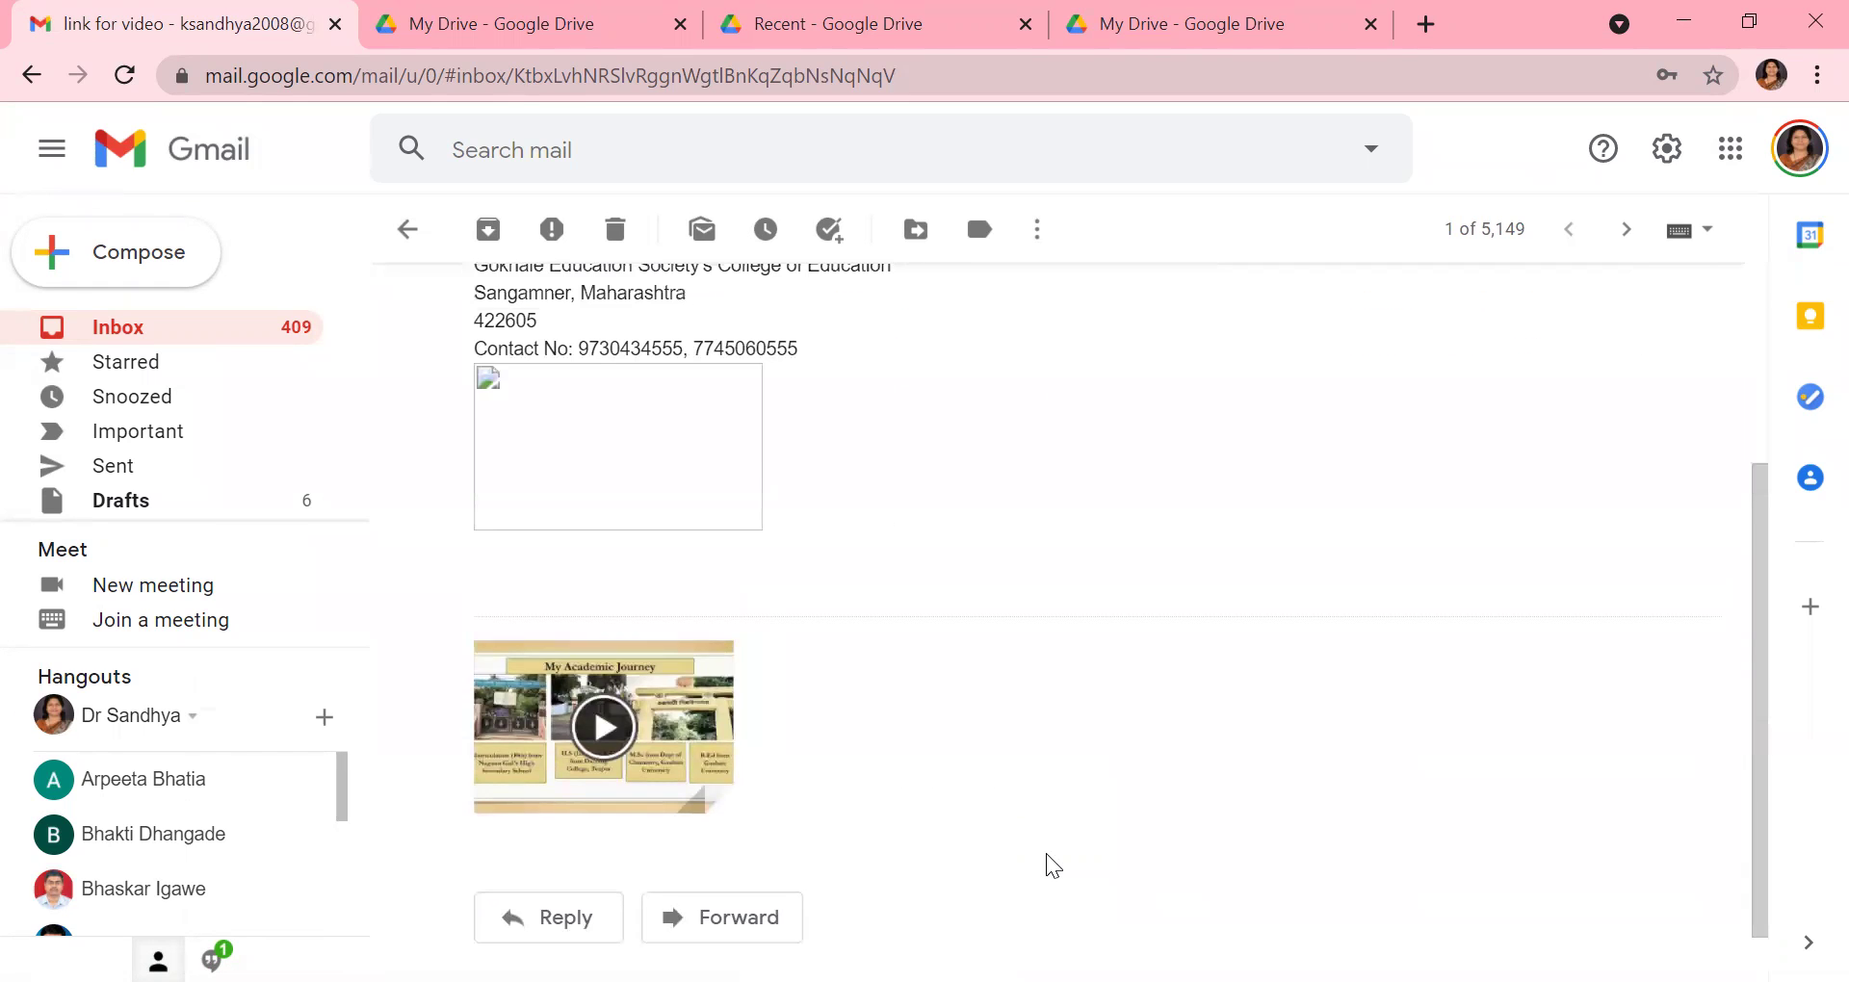
pyautogui.scroll(2, 1046, 853)
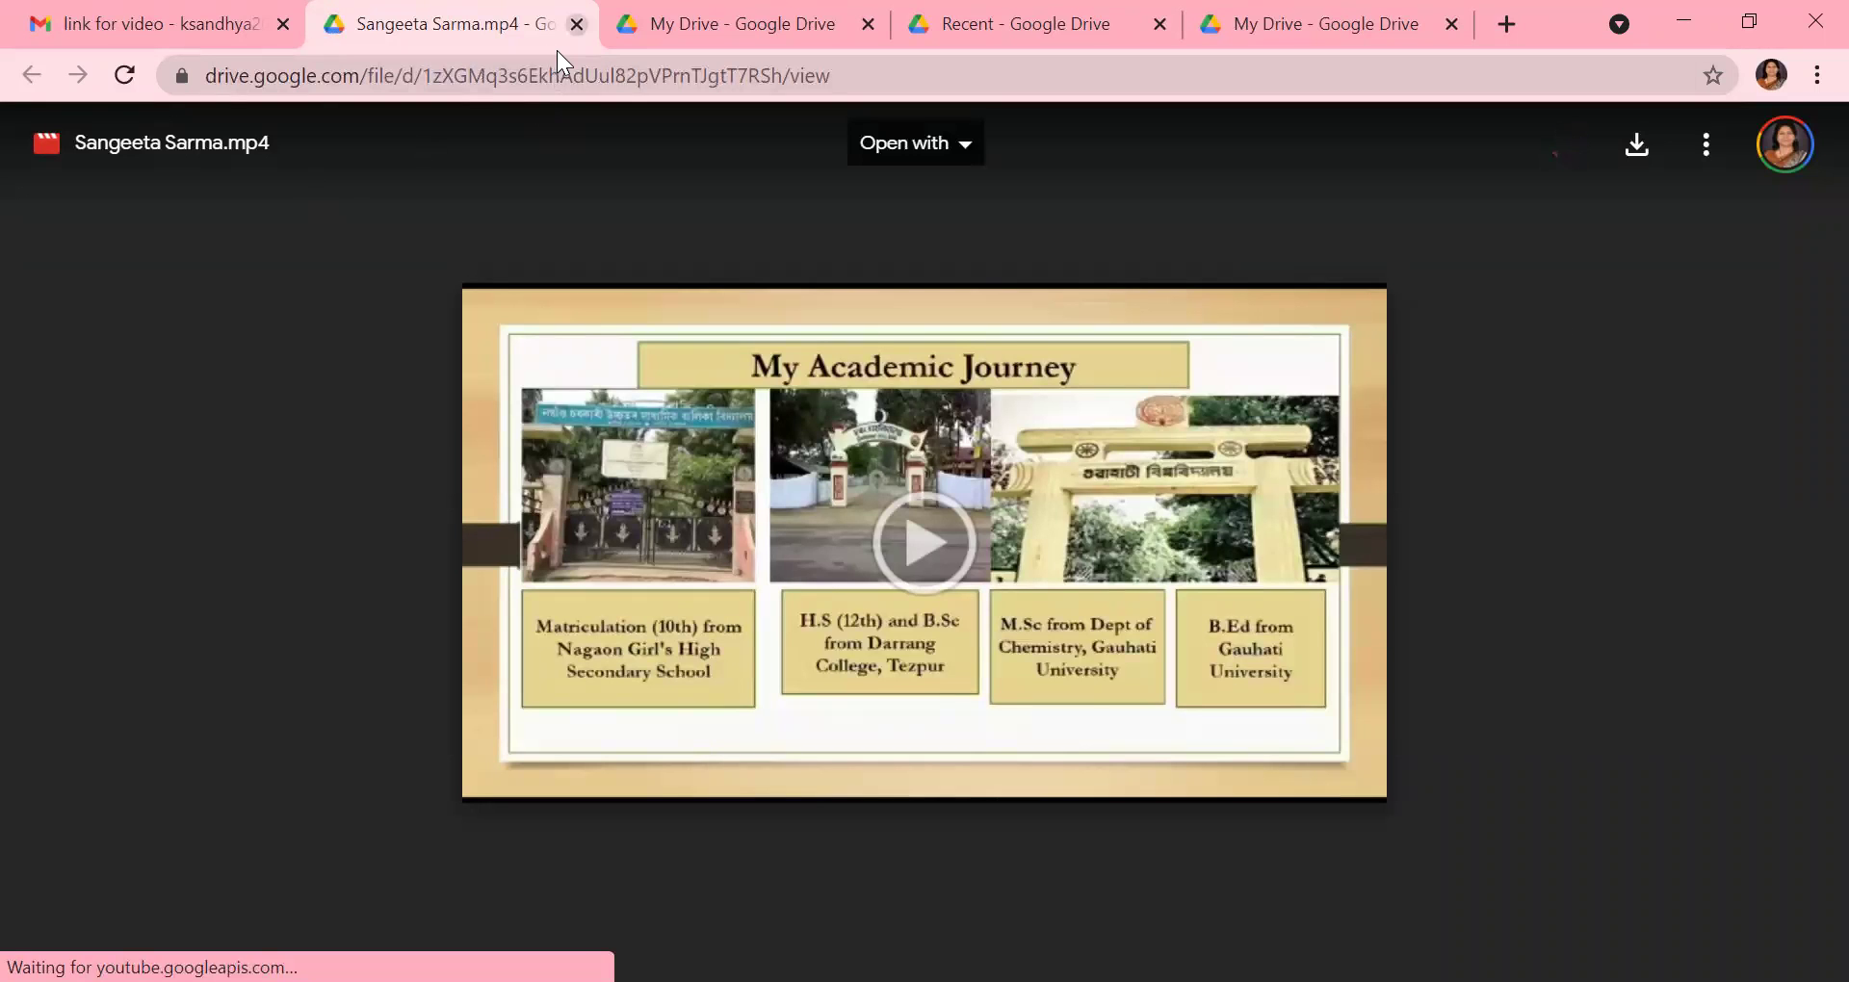
pyautogui.hotkey('ctrl', 'w')
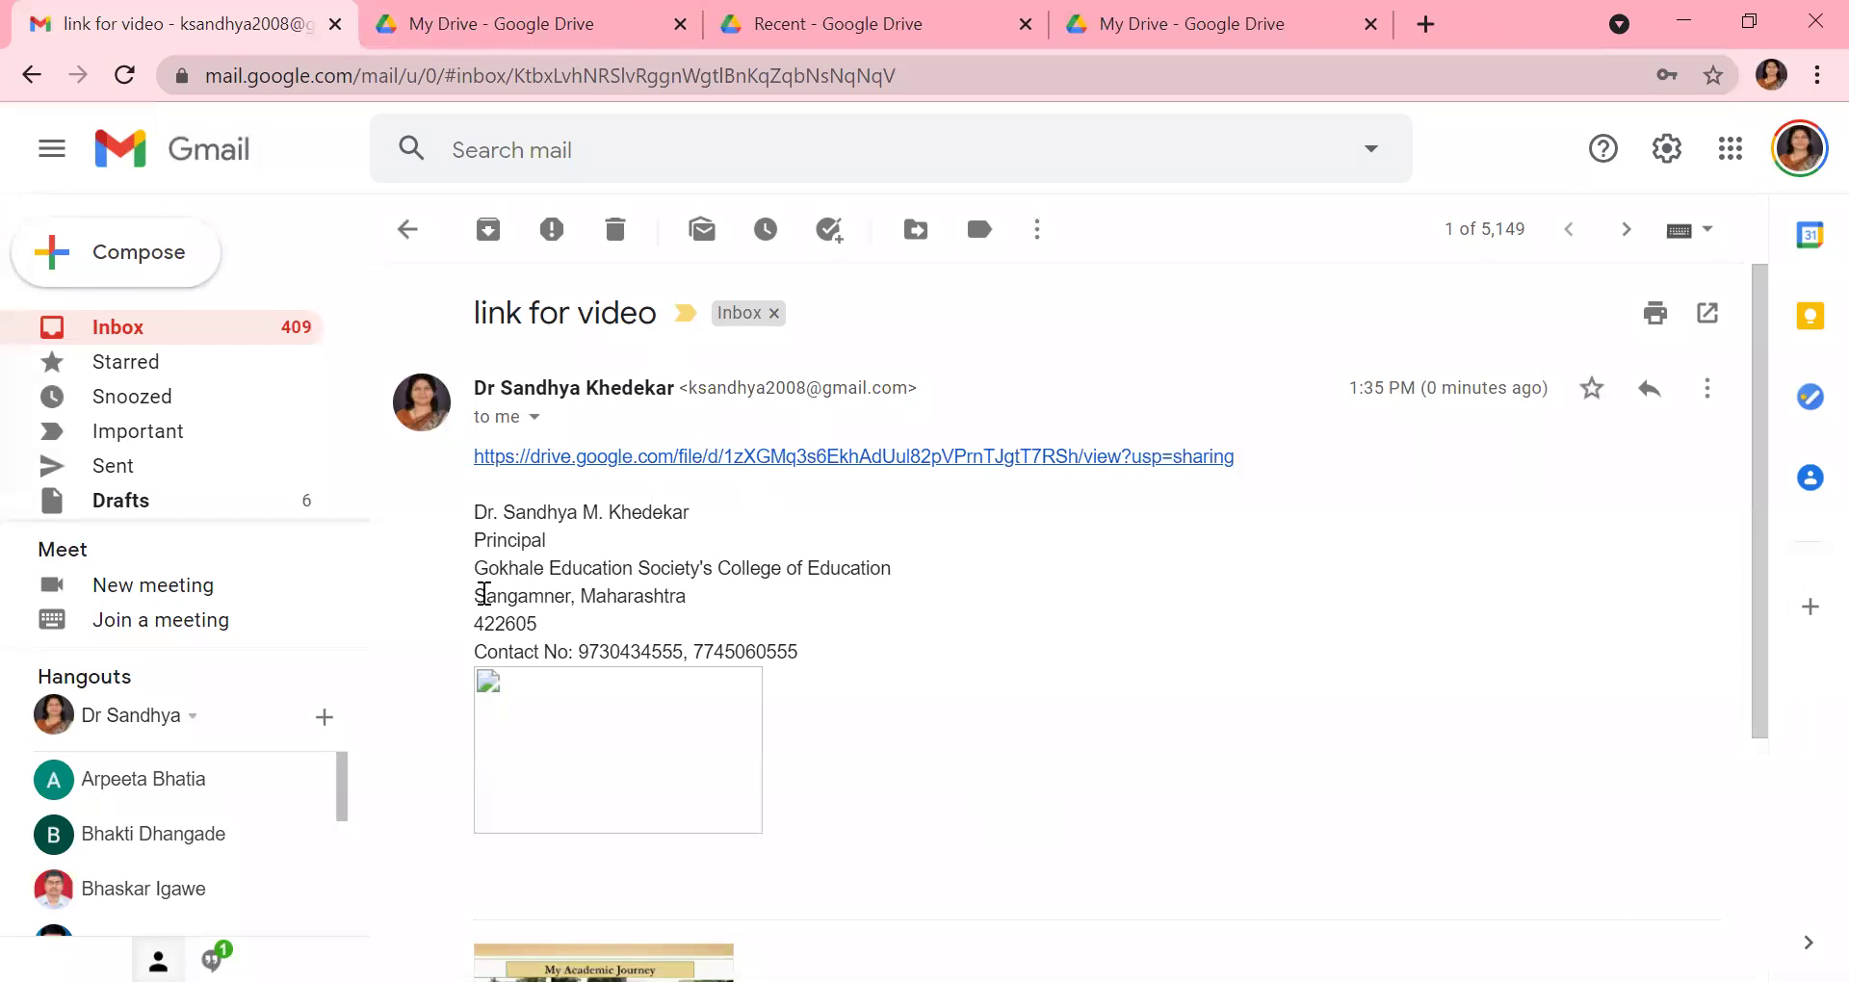